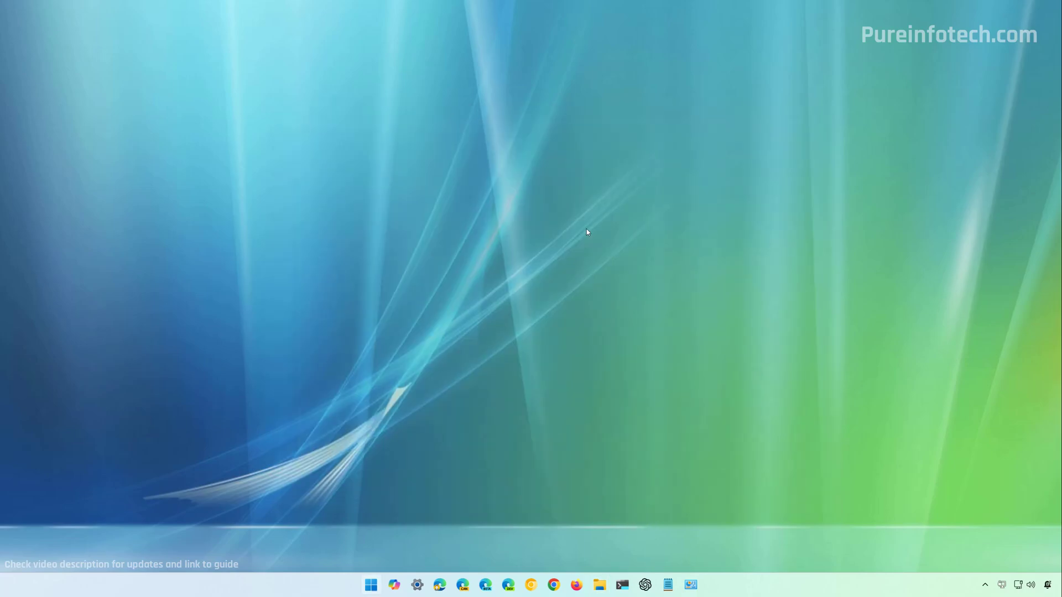
Step: Launch Registry Editor as administrator and go to the Session Manager\Configuration Manager key
key(super)
text(reg)
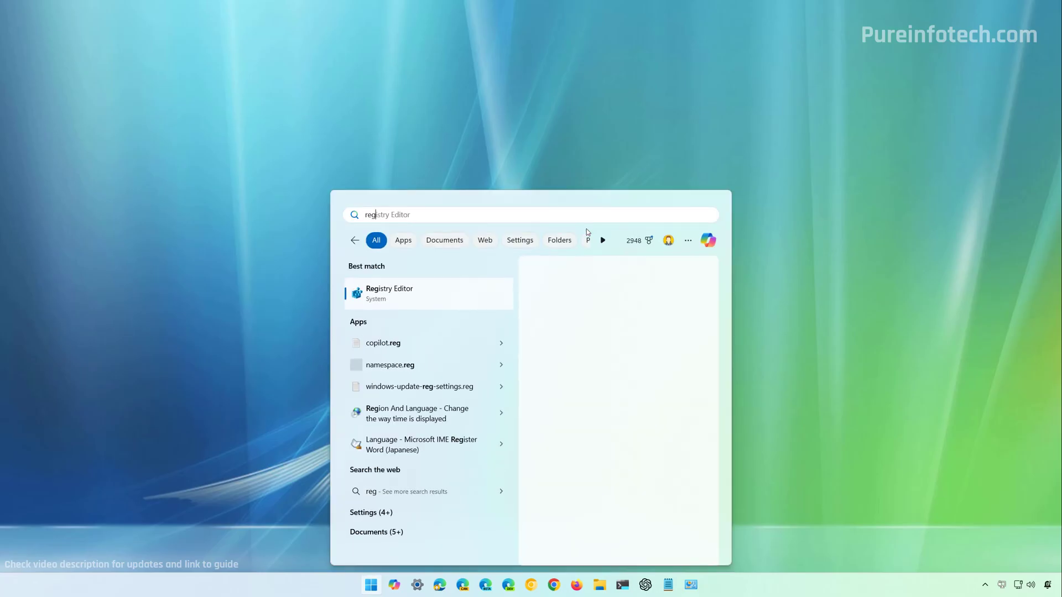
click(402, 293)
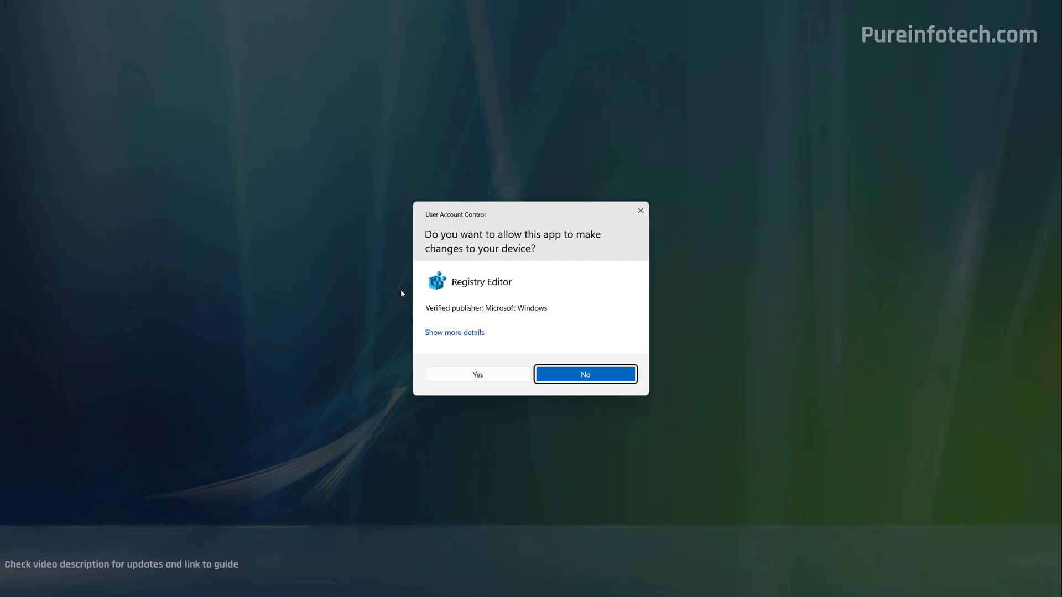
click(491, 374)
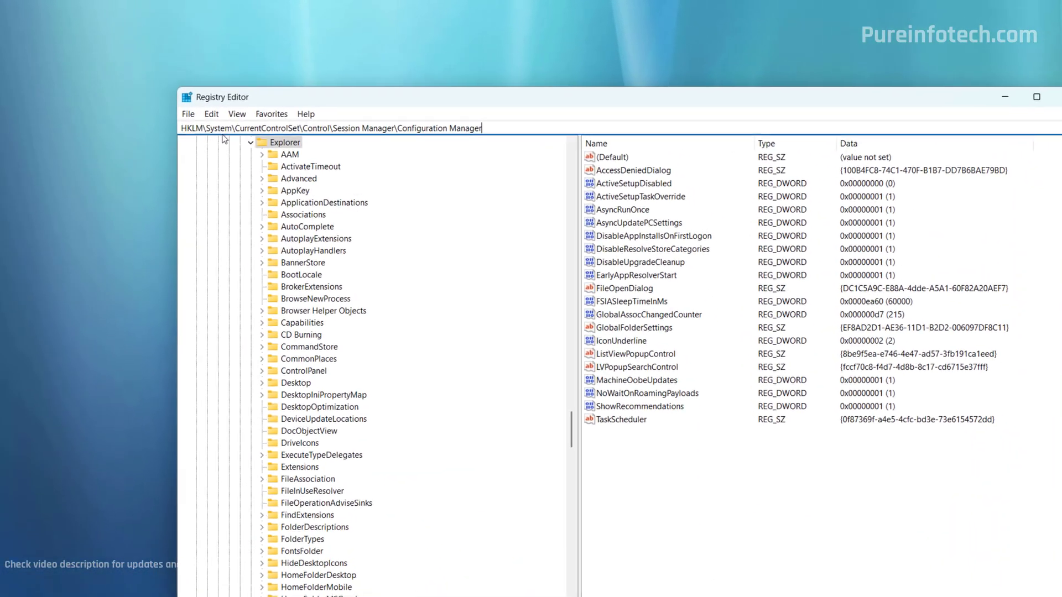
key(Return)
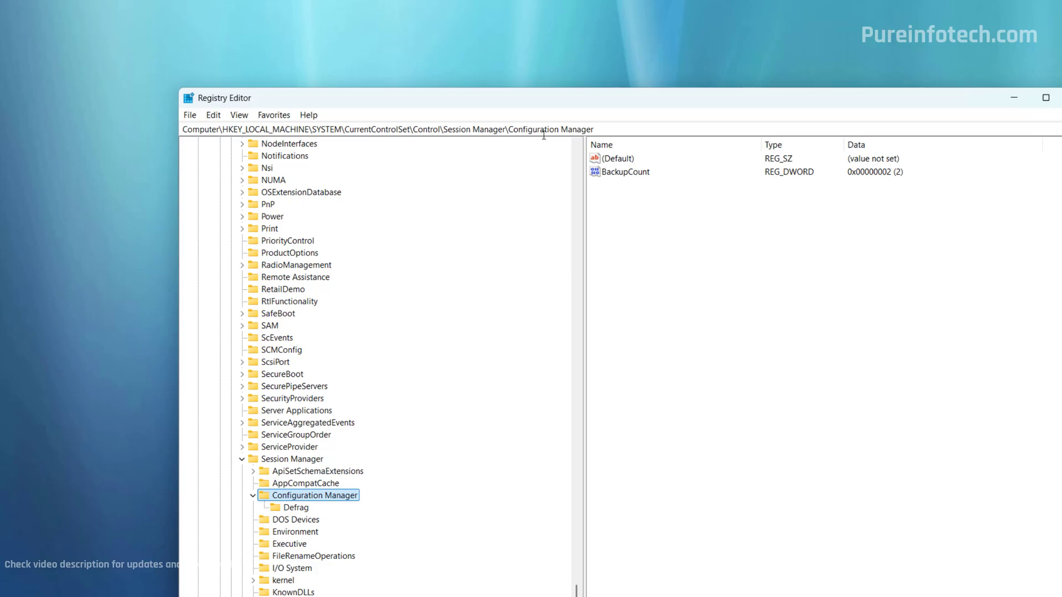
Step: Create a new DWORD (32-bit) value named EnablePeriodicBackup under Configuration Manager
right_click(349, 497)
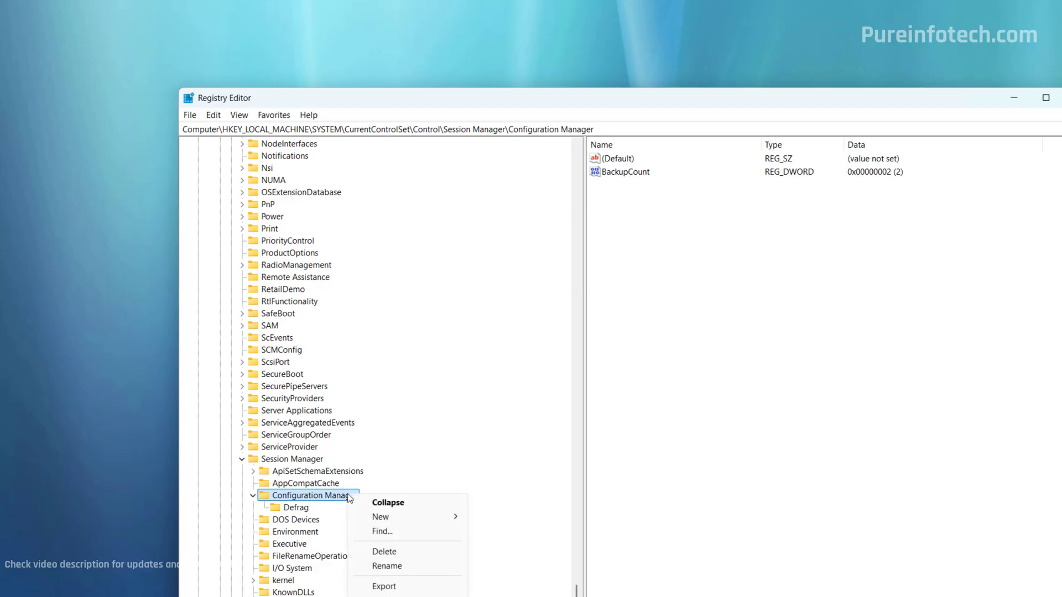
mouse_move(400, 517)
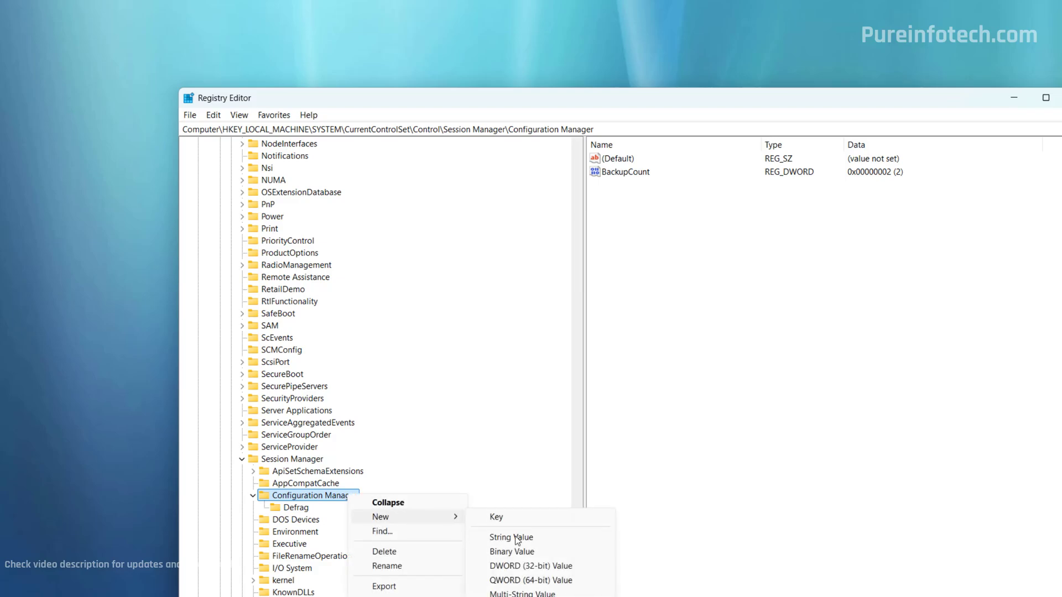
click(519, 568)
text(EnablePeriodicBackup)
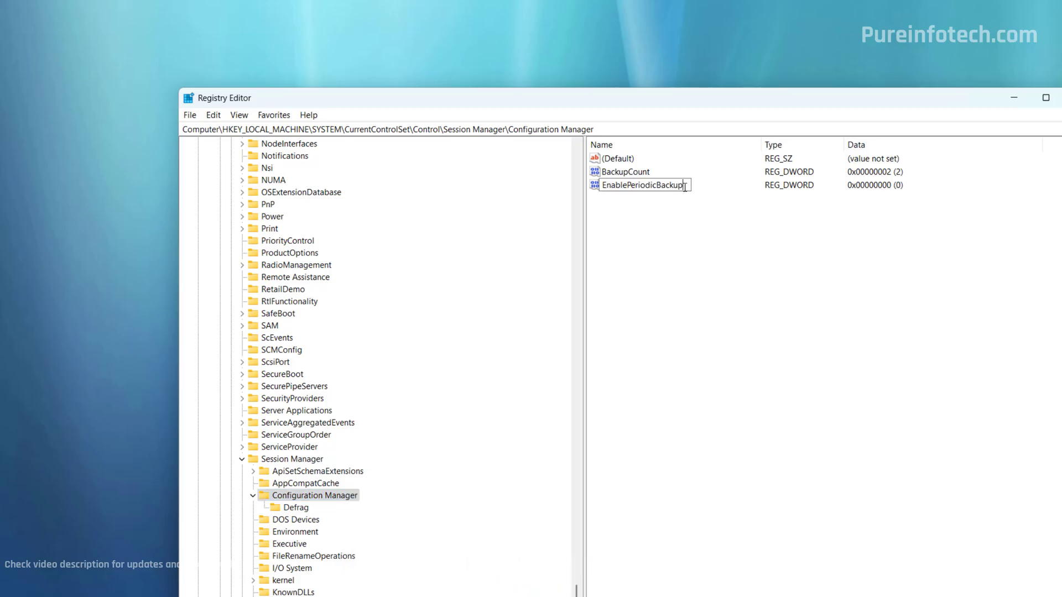
key(Return)
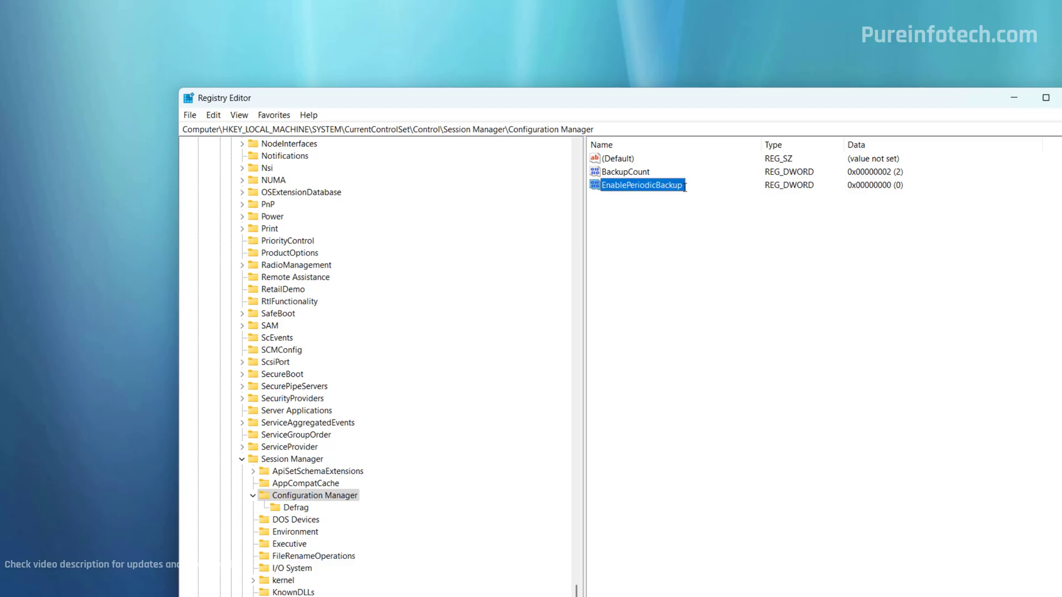
Step: Set the EnablePeriodicBackup value data to 1
right_click(670, 188)
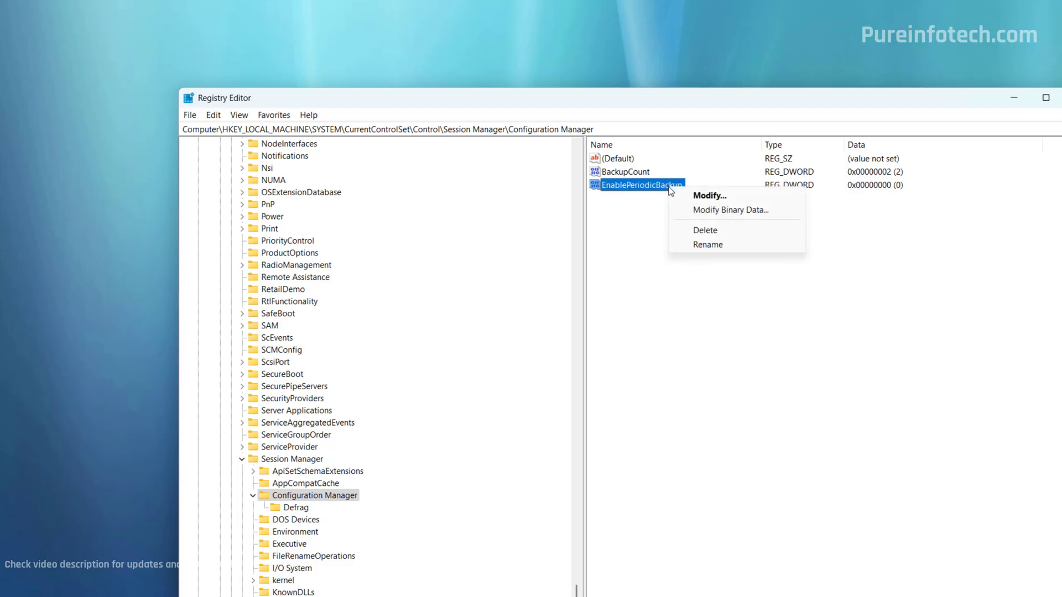
click(709, 196)
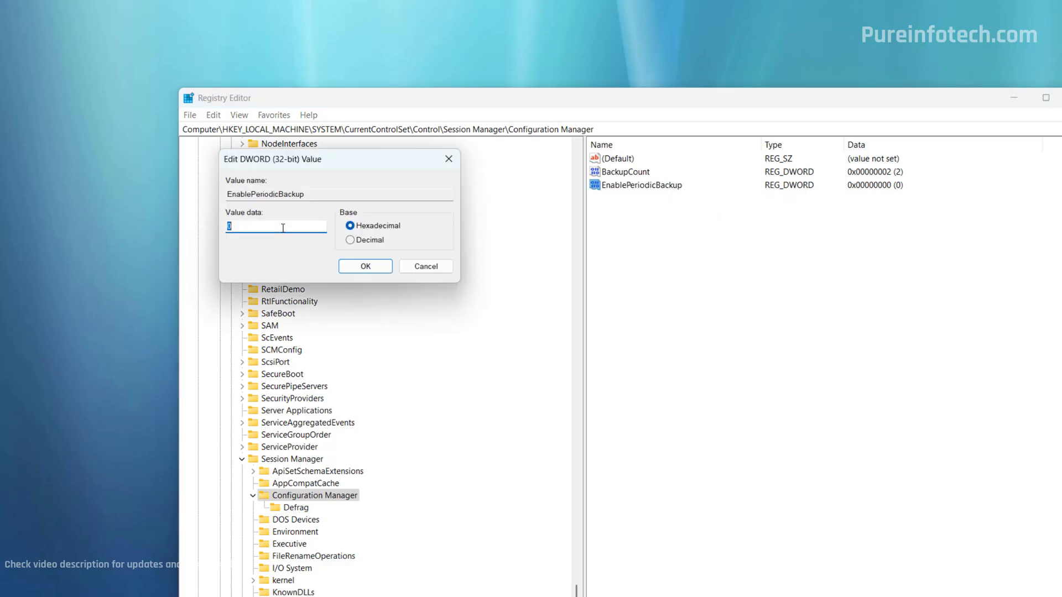
text(1)
click(369, 268)
click(799, 427)
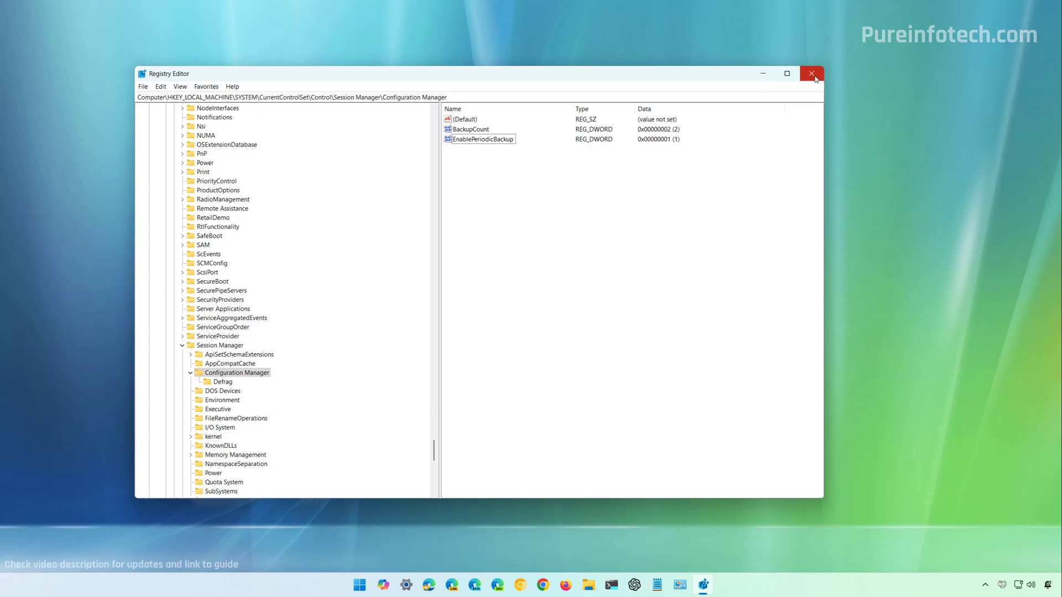
Step: Close Registry Editor and restart the PC
click(815, 78)
click(371, 584)
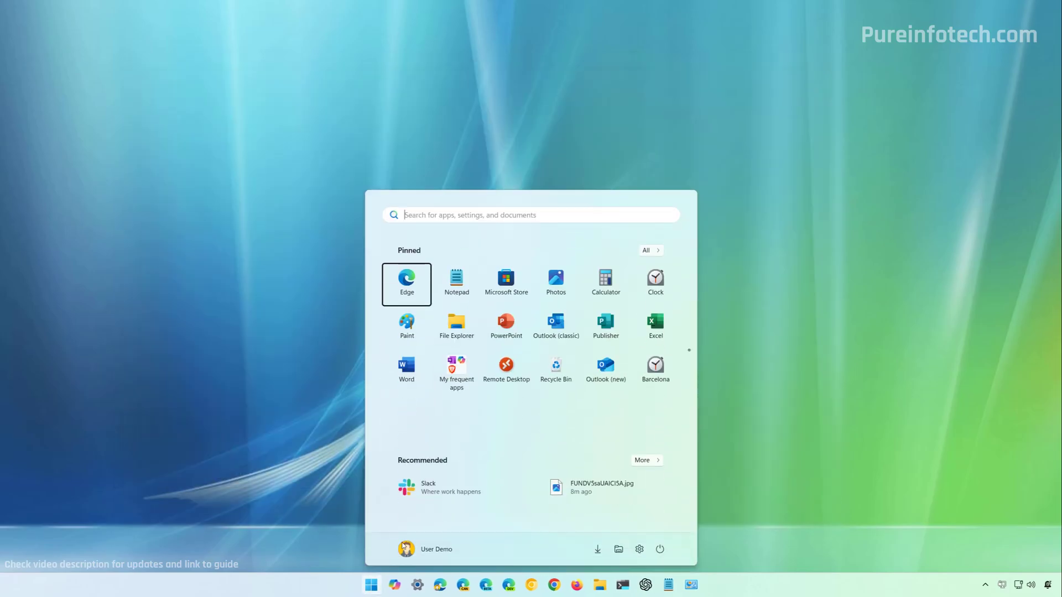
click(660, 549)
click(657, 525)
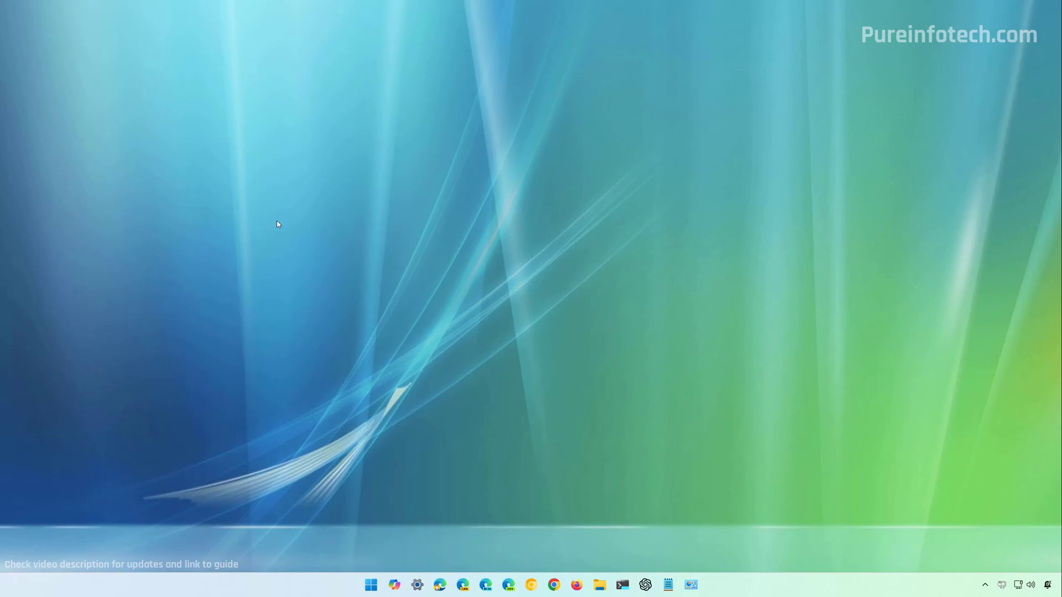
Step: Search for 'task' in Start and launch Task Scheduler
key(super)
text(task)
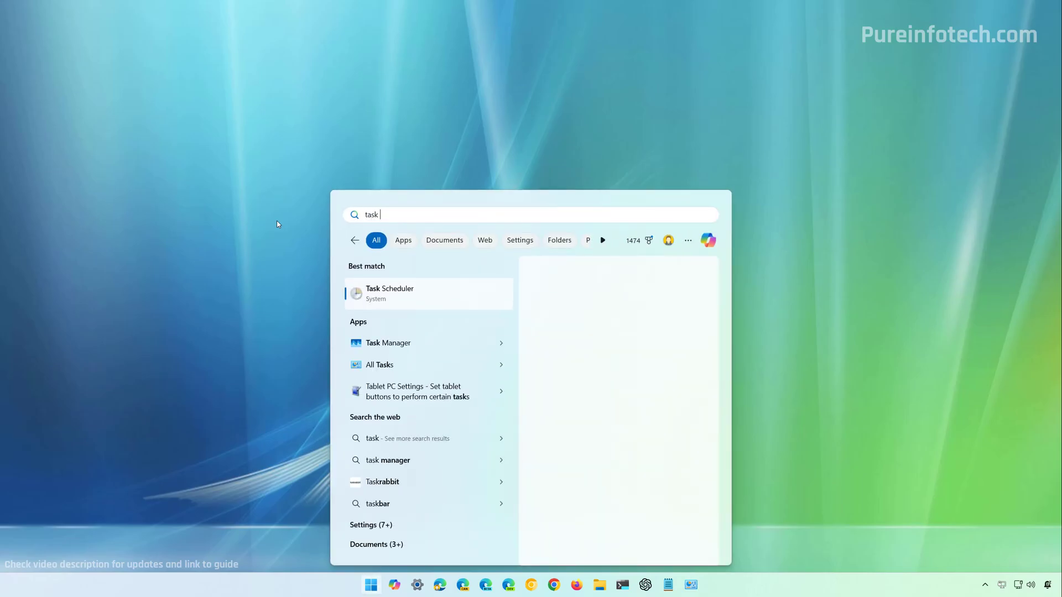
key(Escape)
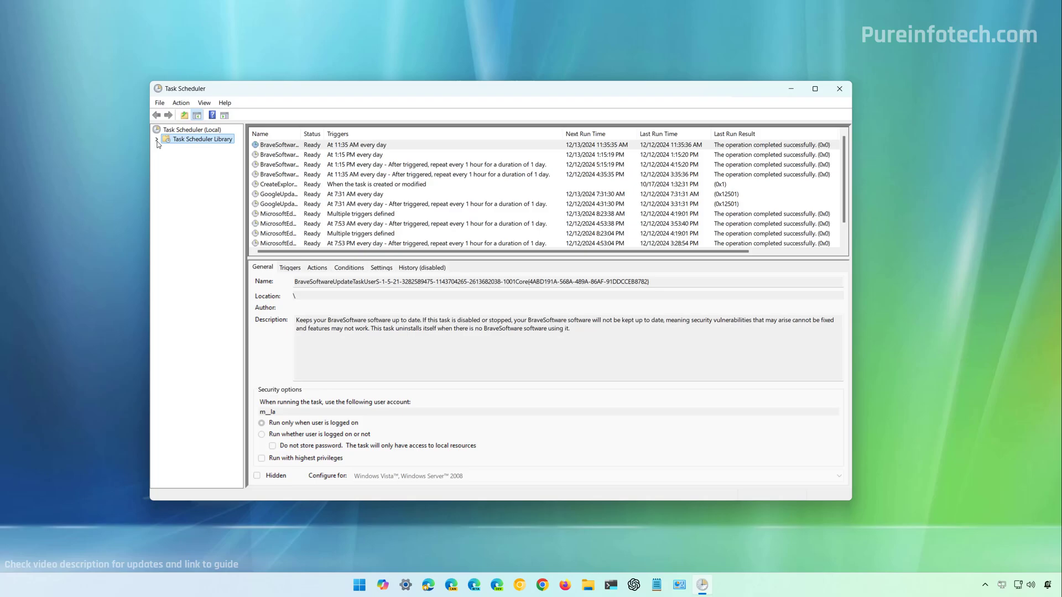
Step: Run the RegIdleBackup task from Task Scheduler Library > Microsoft > Windows > Registry
click(157, 140)
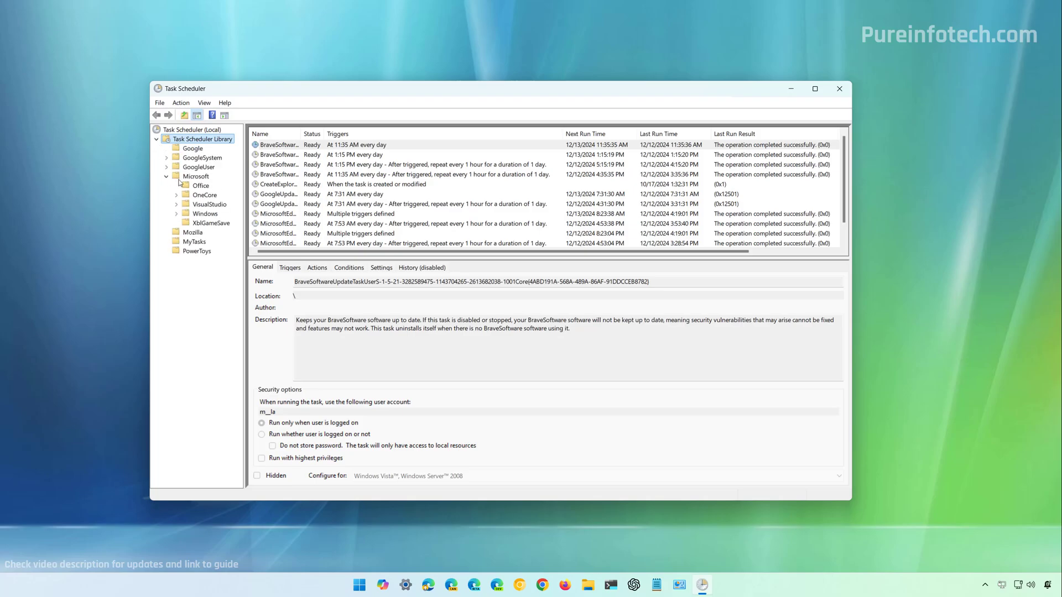
click(168, 179)
double_click(199, 209)
scroll(266, 281, down, 14)
click(208, 241)
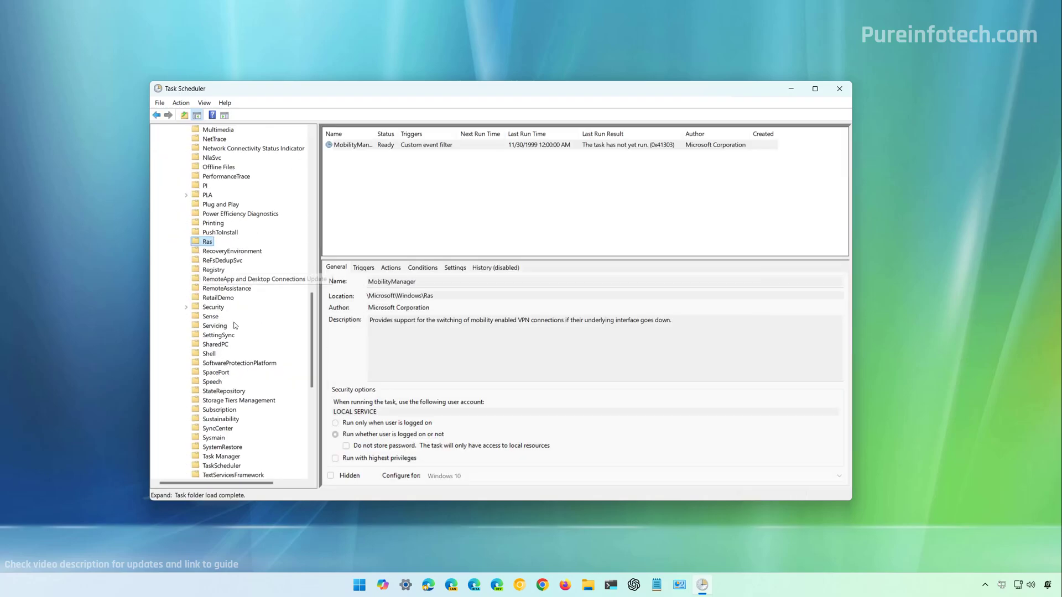
click(214, 270)
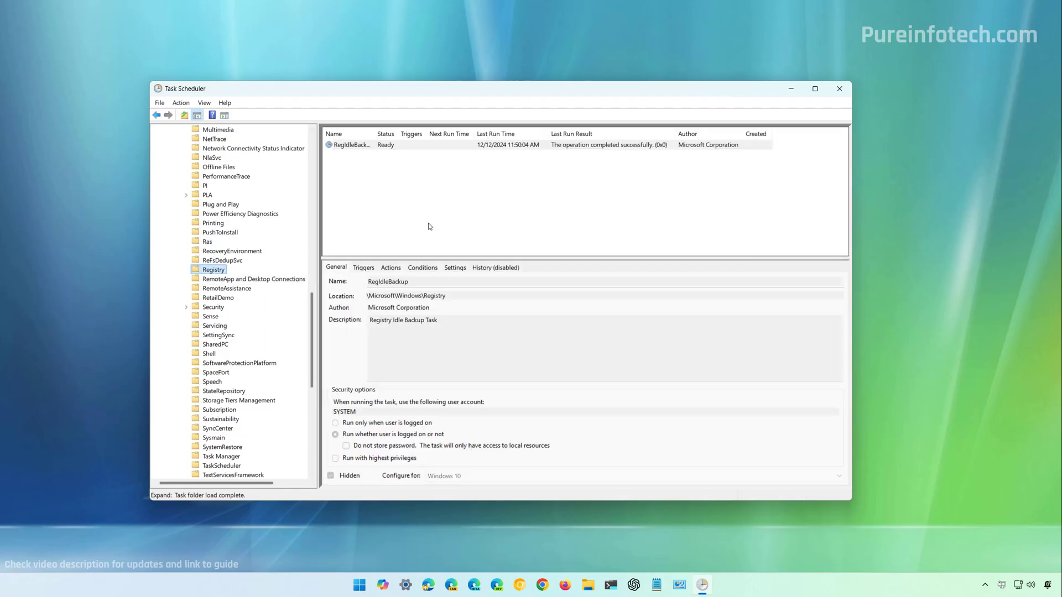
click(367, 174)
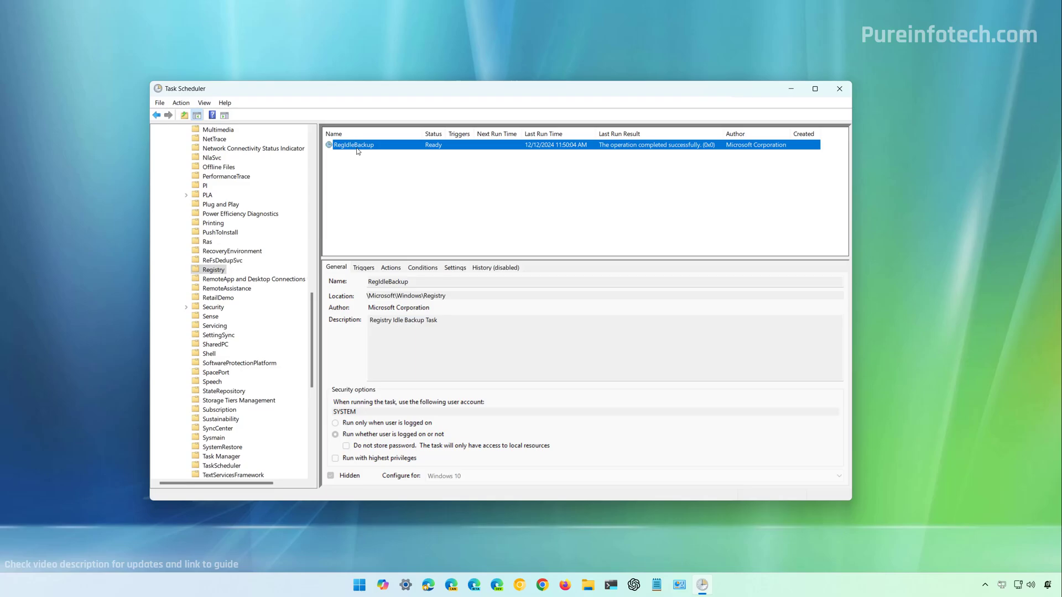
right_click(360, 148)
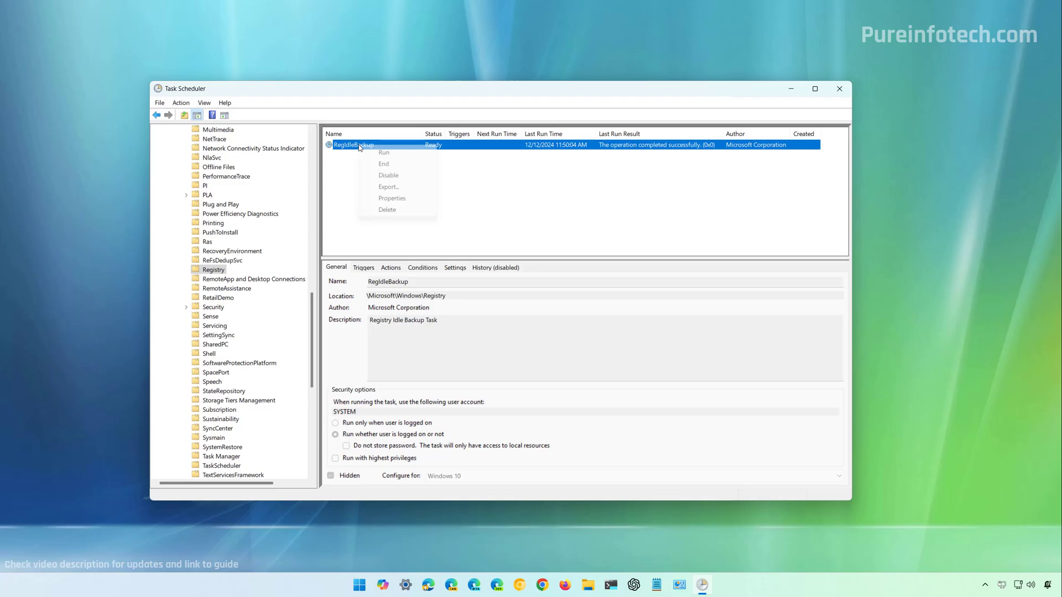
click(417, 158)
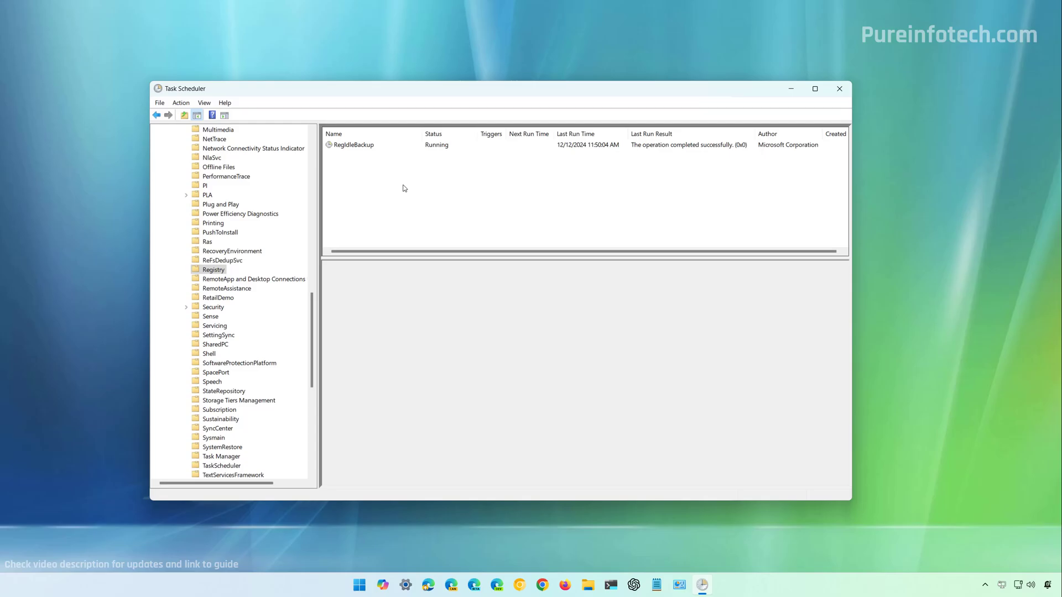
Step: Open C:\Windows\System32\config\RegBack from the Run dialog
key(super)
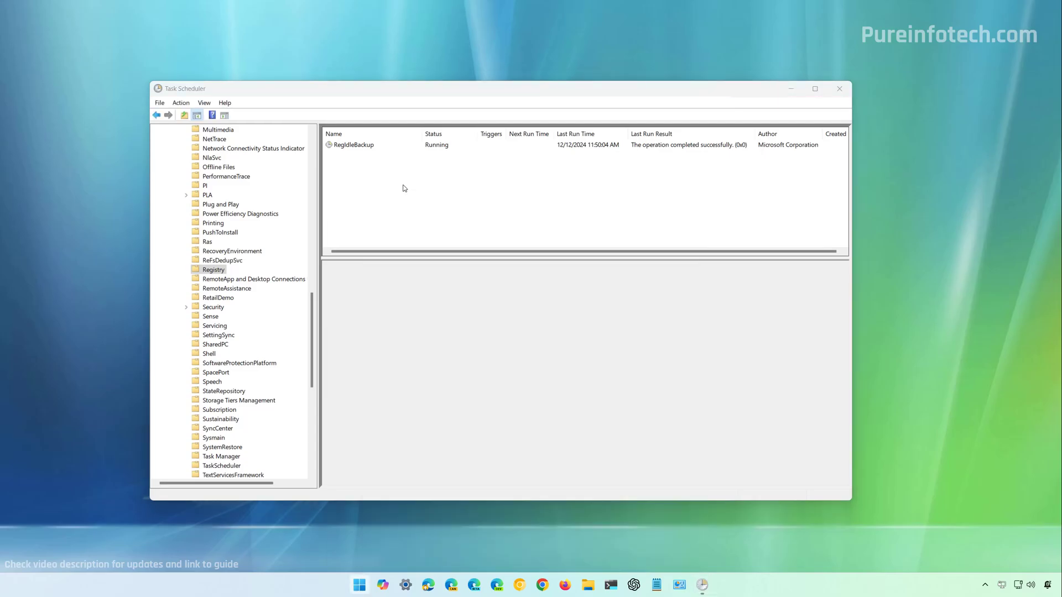
text(ra)
key(BackSpace)
text(un)
key(Return)
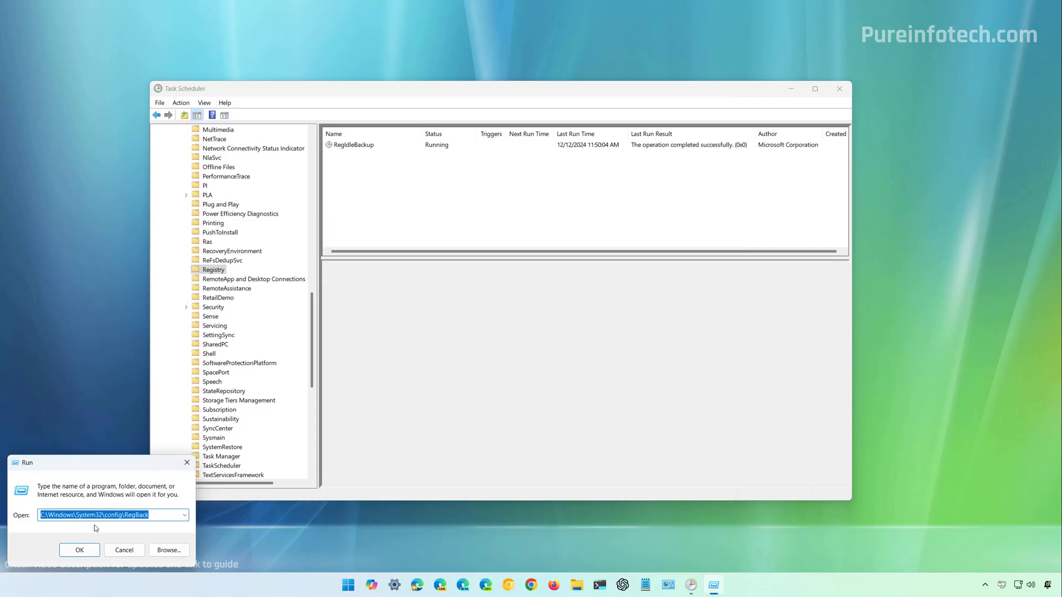
click(60, 519)
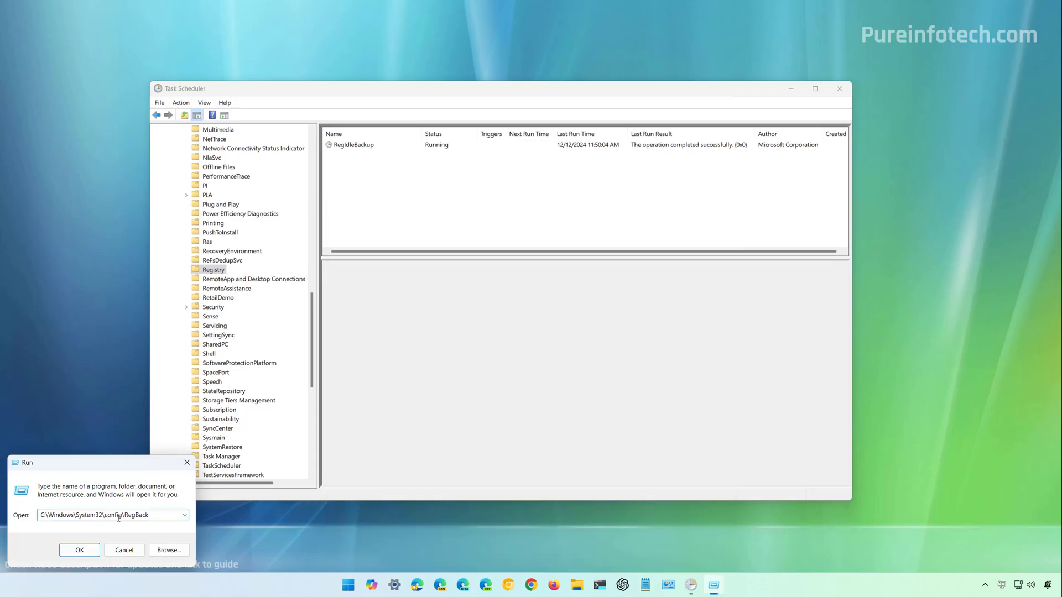
click(81, 550)
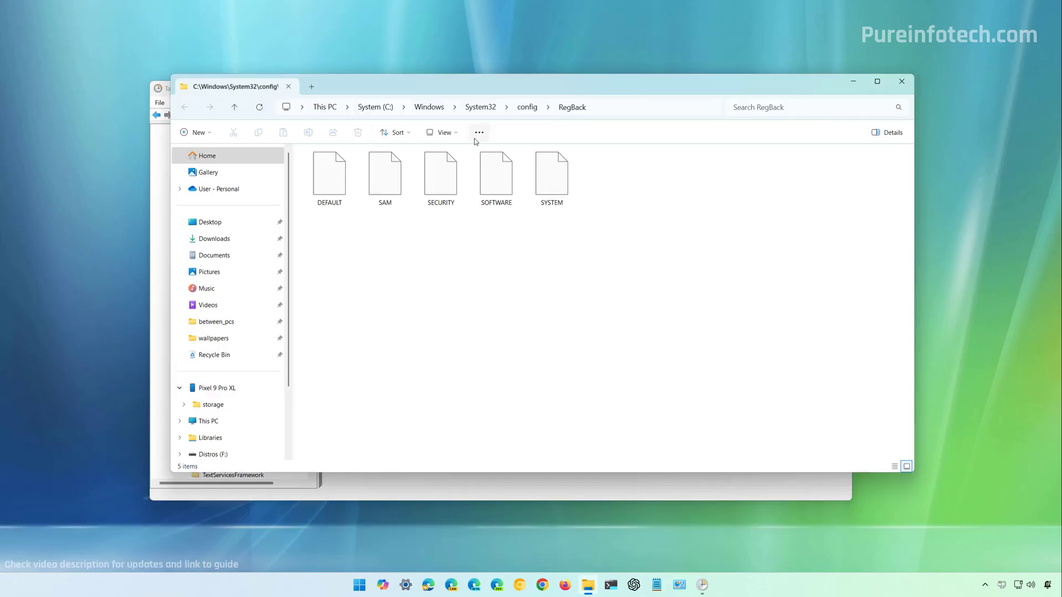
Step: Show the RegBack folder in Details view, check the five backup files, then minimize it
click(444, 134)
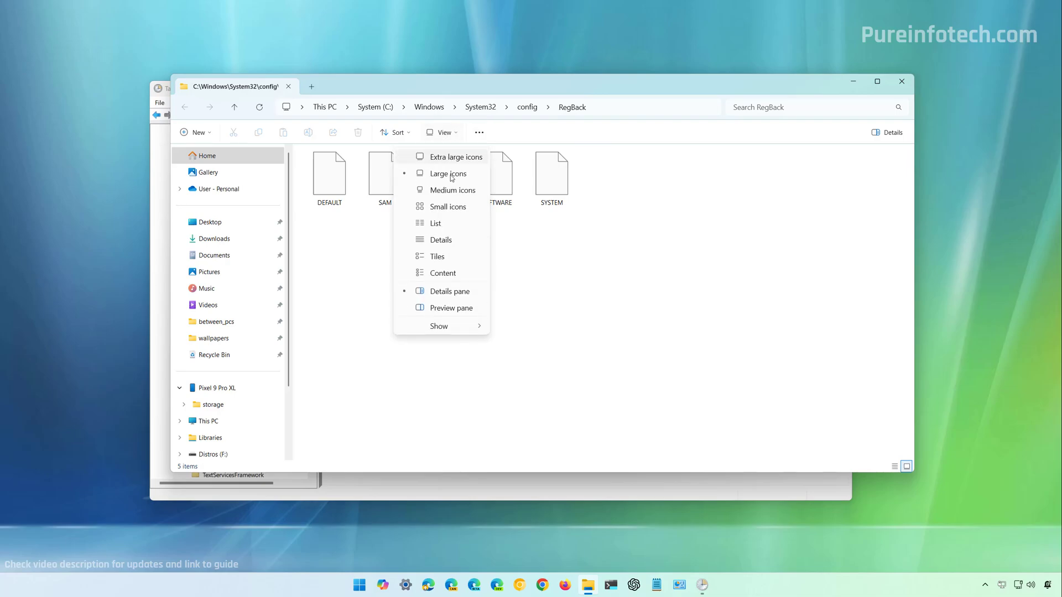
click(441, 240)
key(ctrl+a)
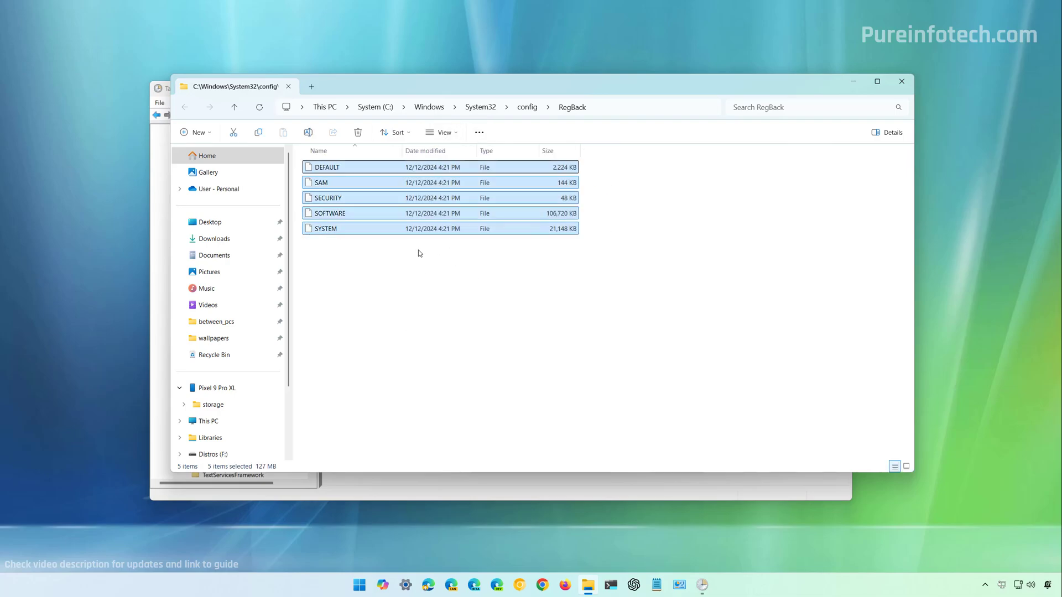
click(427, 254)
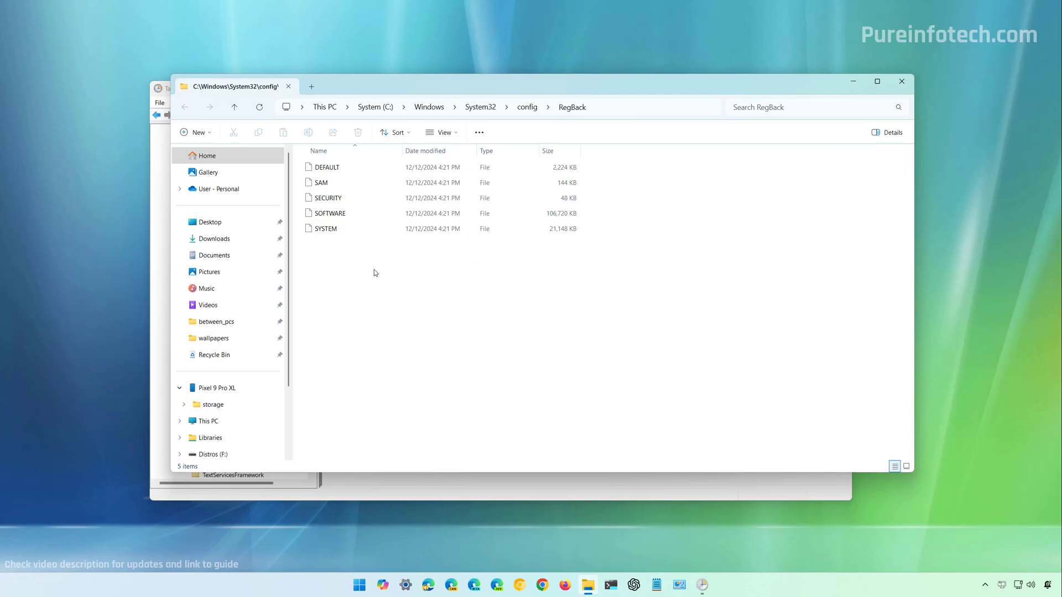
key(End)
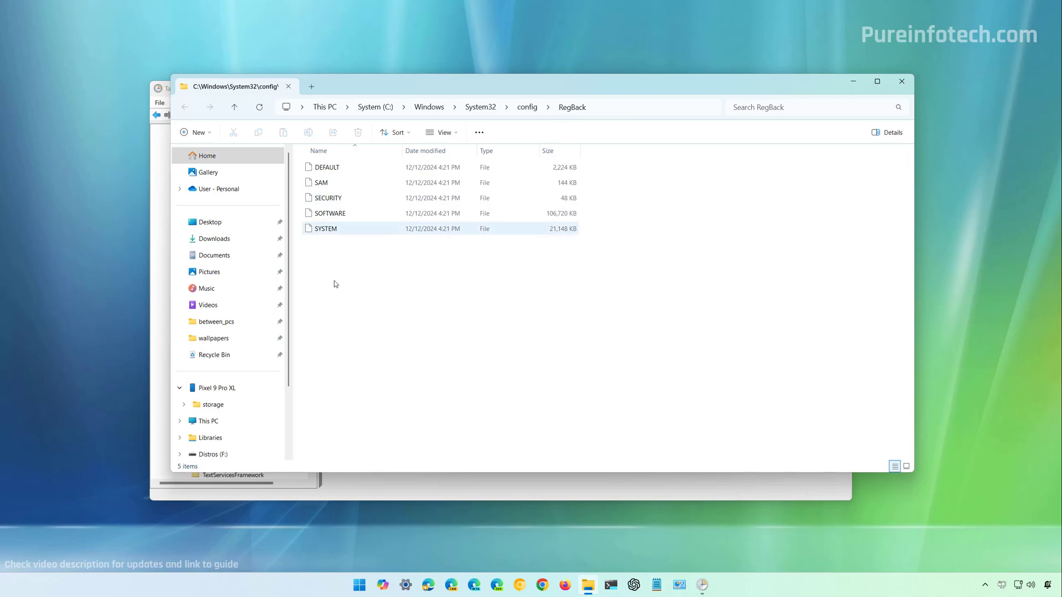
click(414, 296)
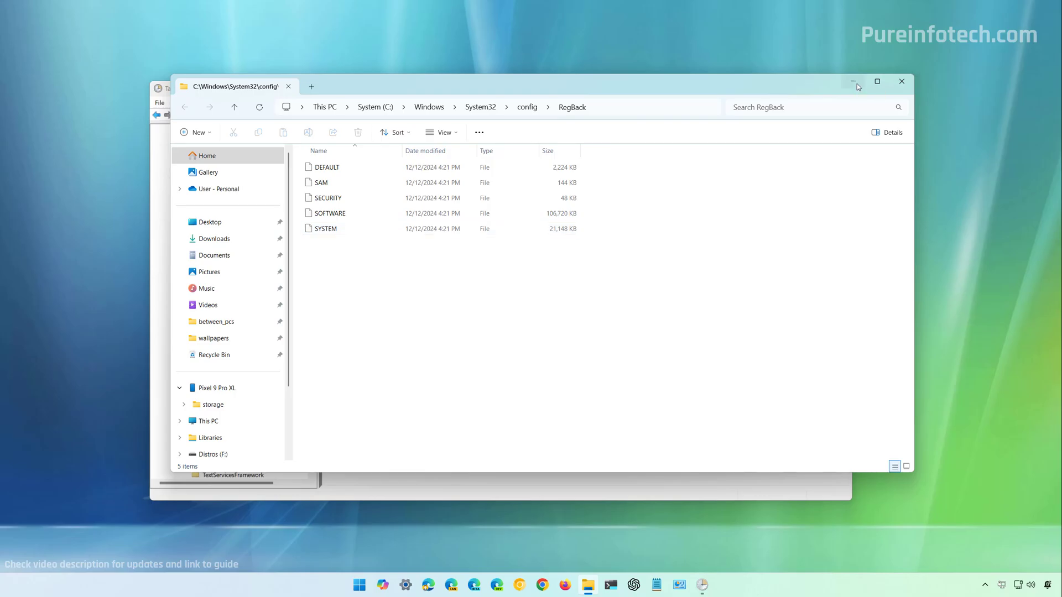
click(900, 83)
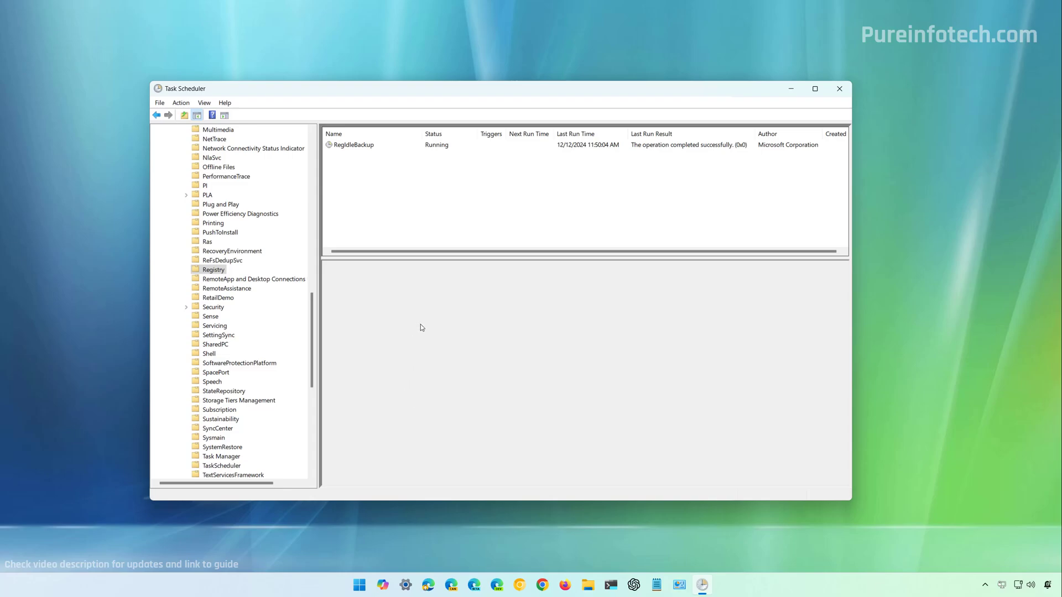
Step: Create a basic task named 'Run My RegIdleBackup' in the Registry folder
right_click(223, 271)
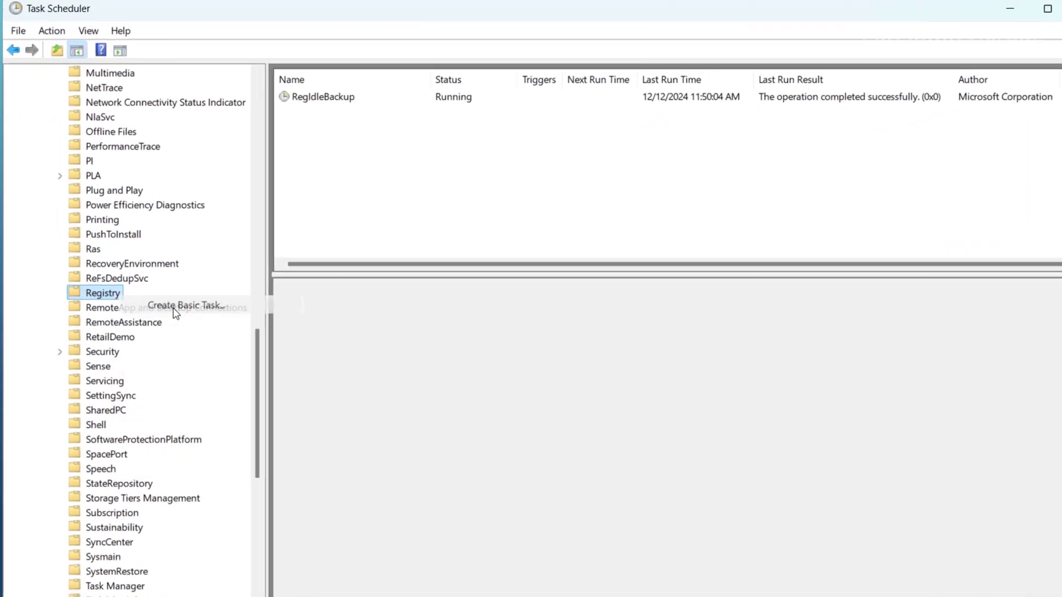
click(262, 278)
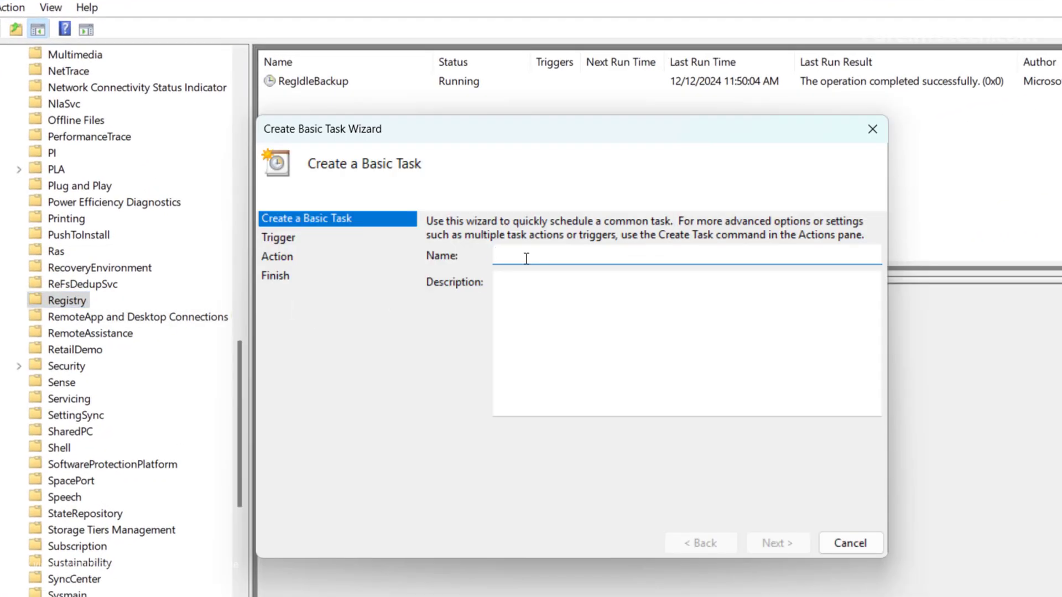
text(Run My RegIdleBackup)
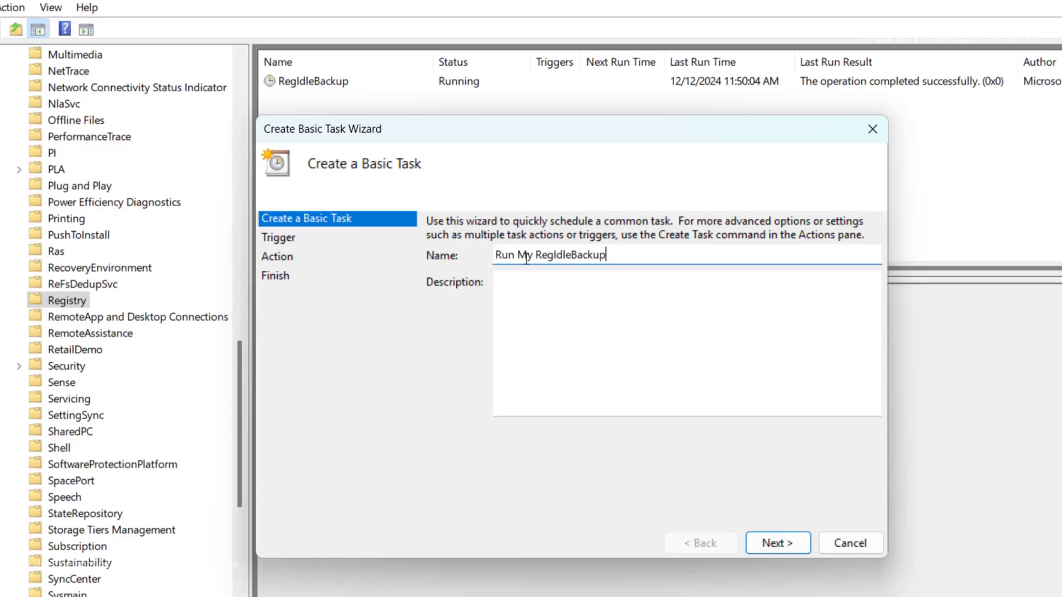
click(789, 543)
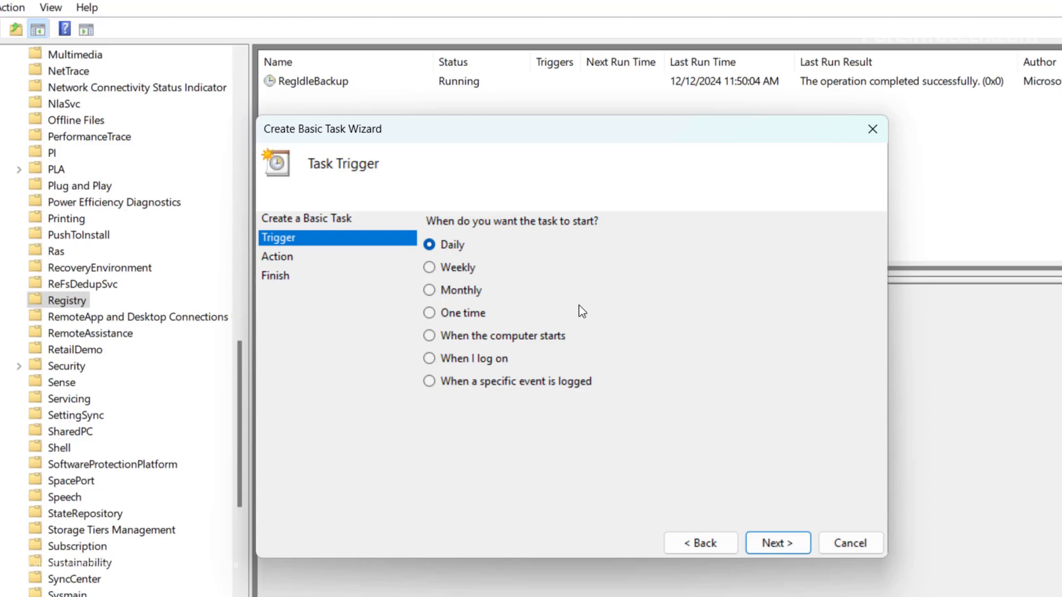
Step: Set the daily trigger's start time to 7:00:00 AM
click(780, 543)
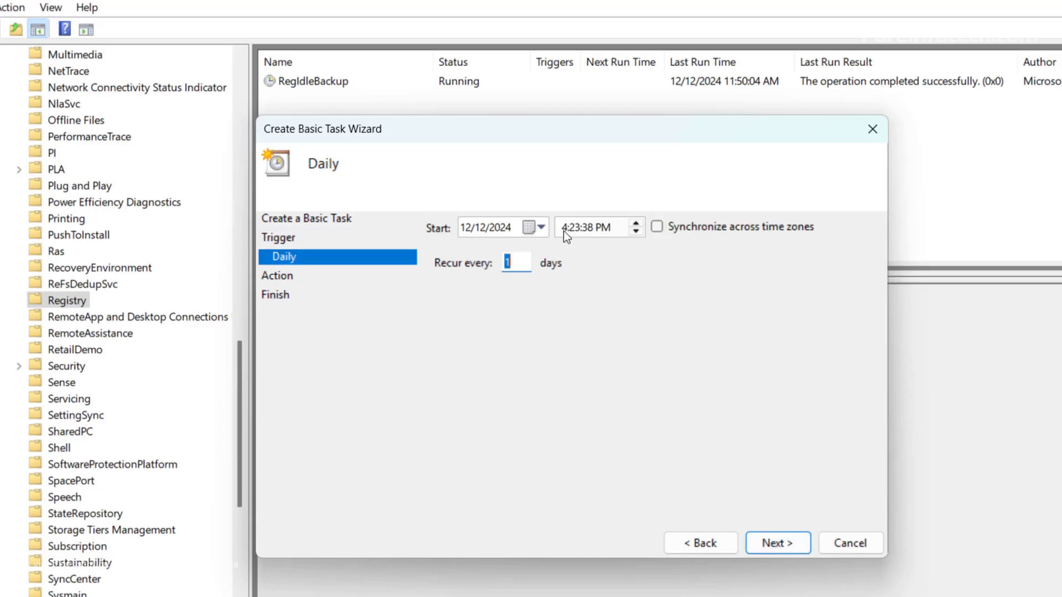
click(564, 231)
text(7)
click(573, 228)
text(00)
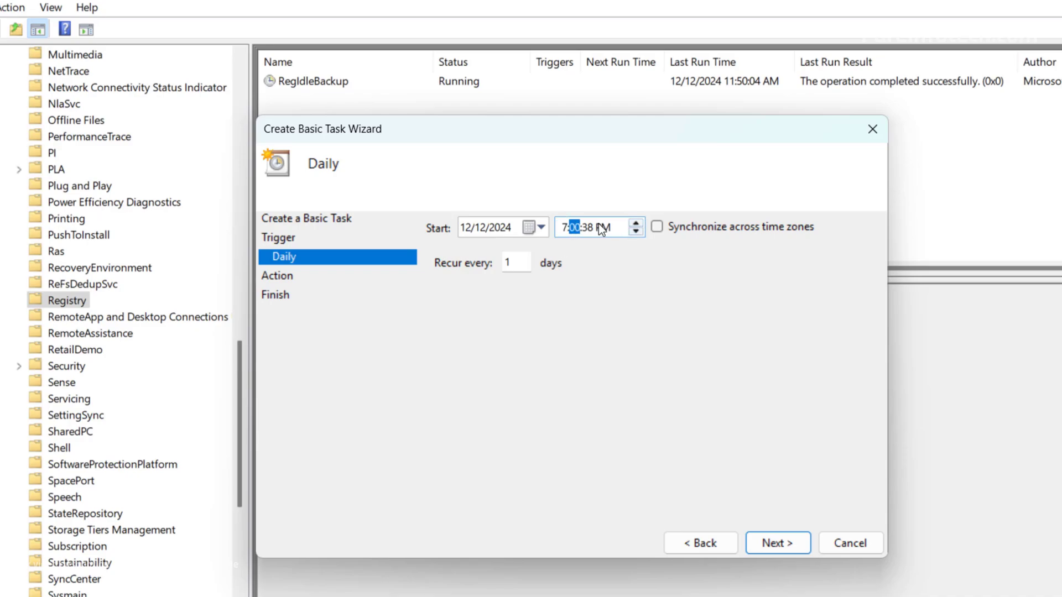
click(586, 228)
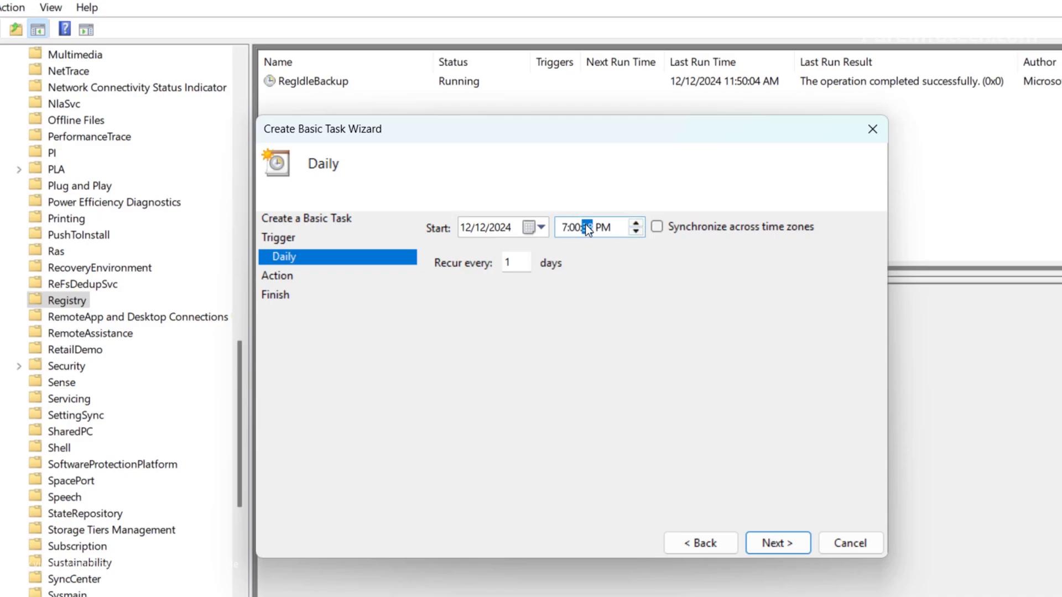
click(635, 223)
click(791, 540)
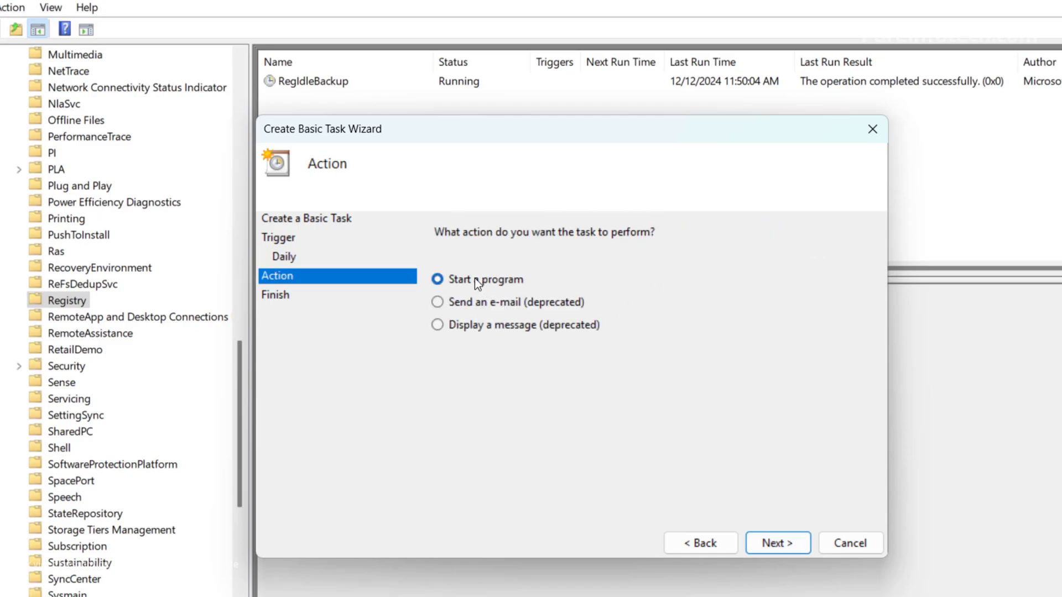
Step: Choose Start a program as the action with schtasks as the program
click(777, 544)
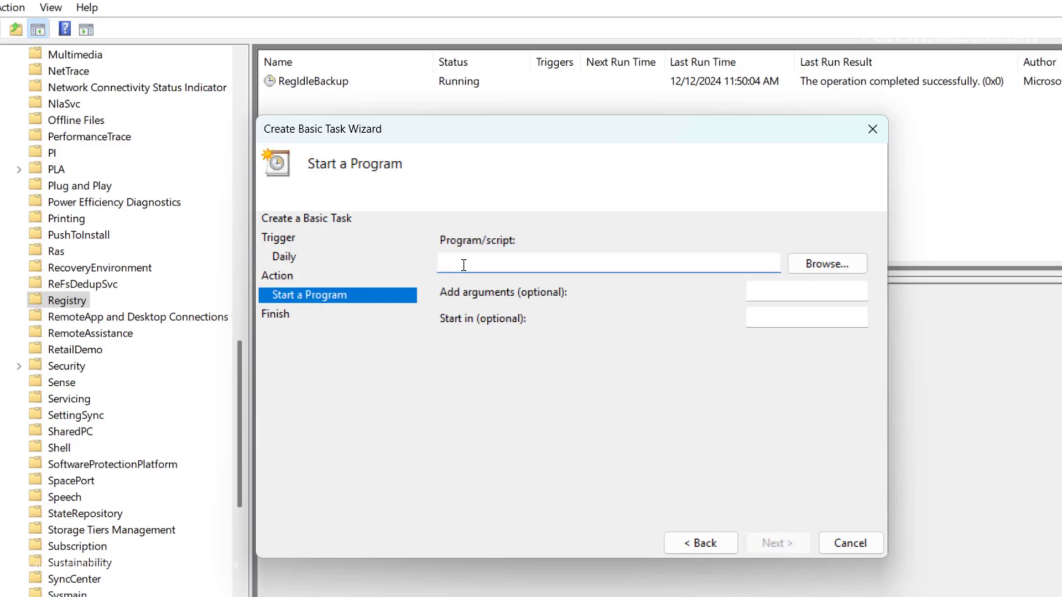
text(schtasks)
drag(479, 264, 436, 263)
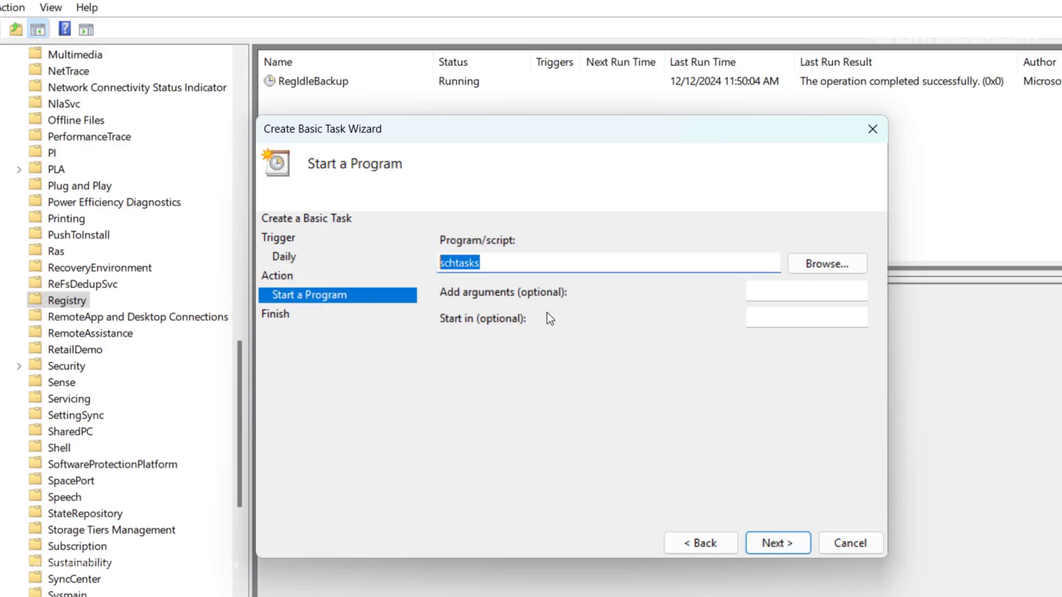
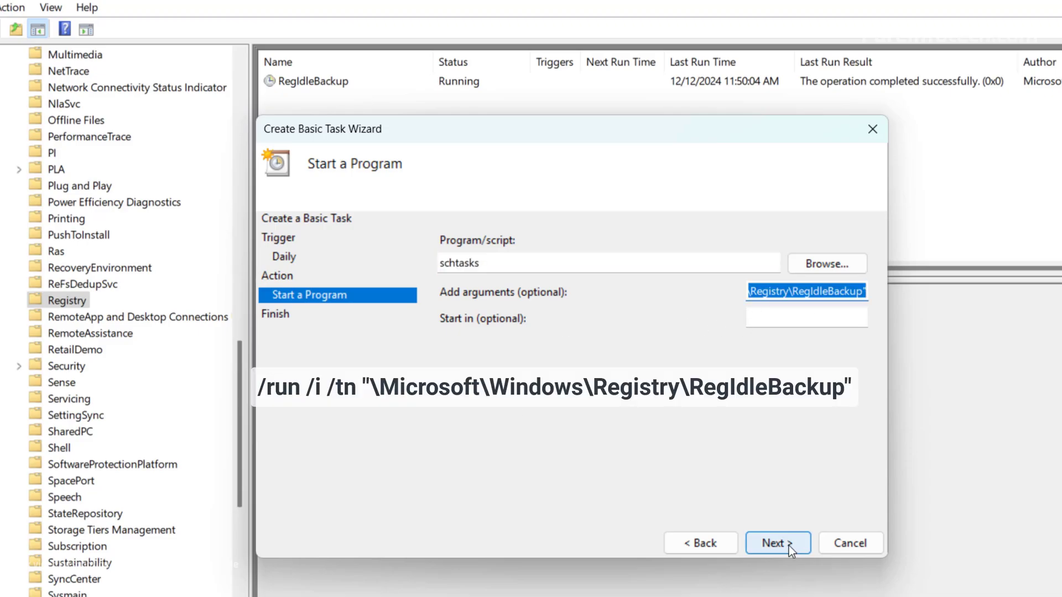
Step: Advance to the wizard summary and tick the option to open the task's Properties on Finish
click(789, 546)
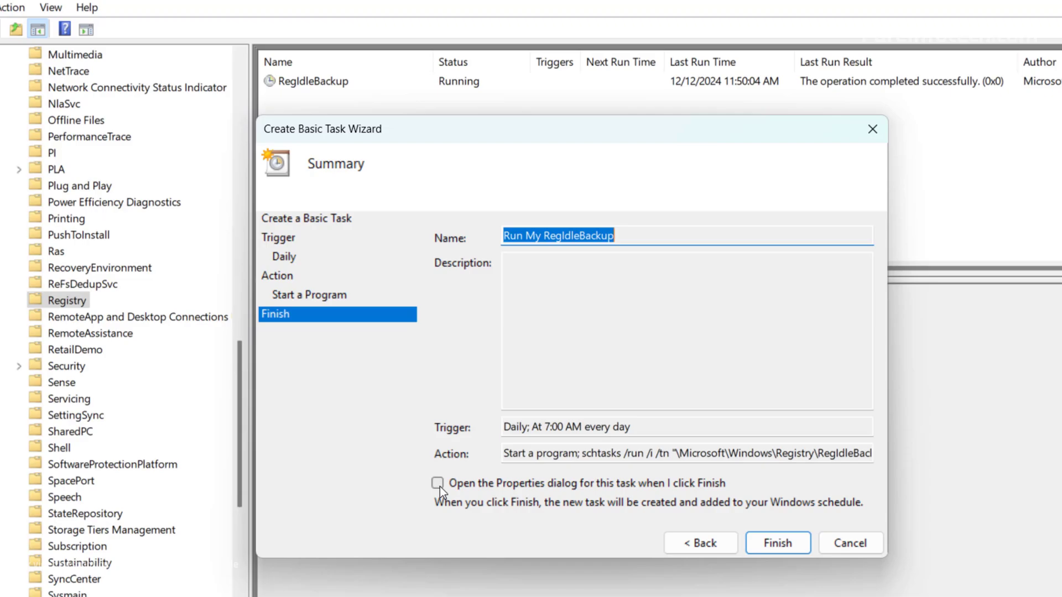
click(440, 487)
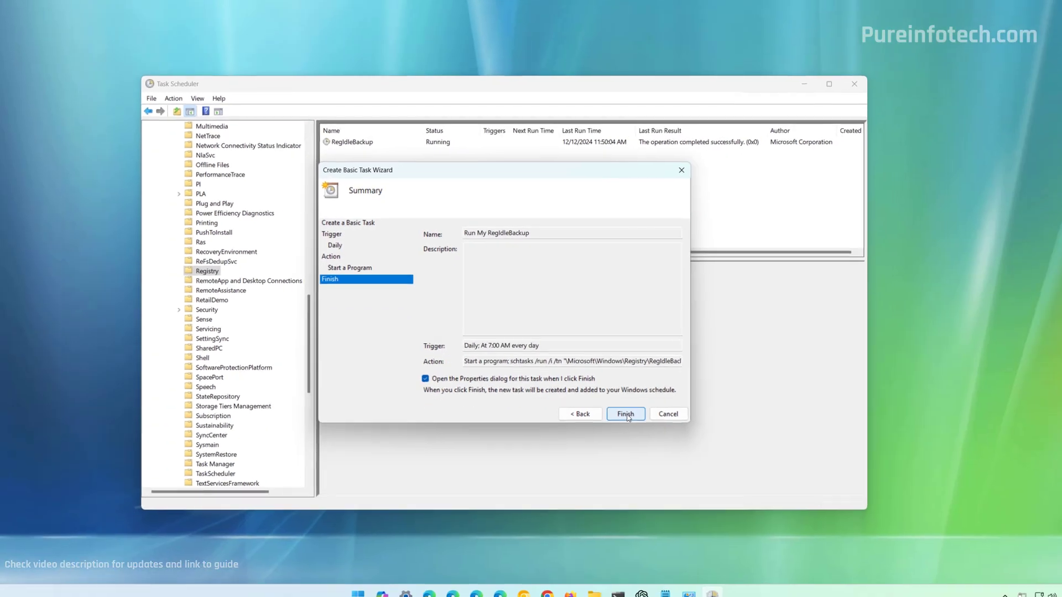
Step: Finish the wizard, then set the task to run as SYSTEM with highest privileges
click(627, 416)
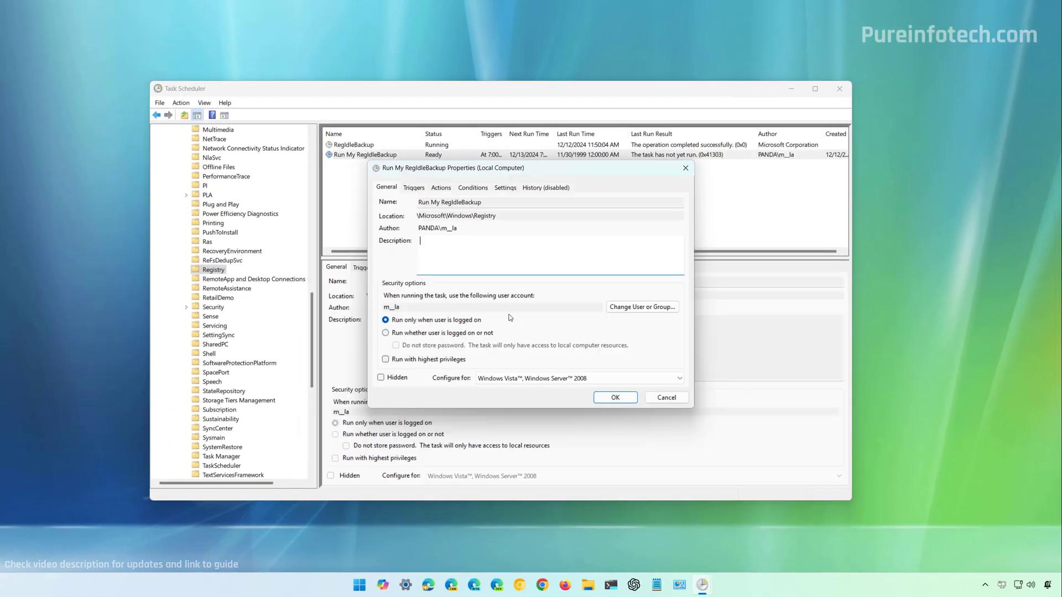
click(635, 308)
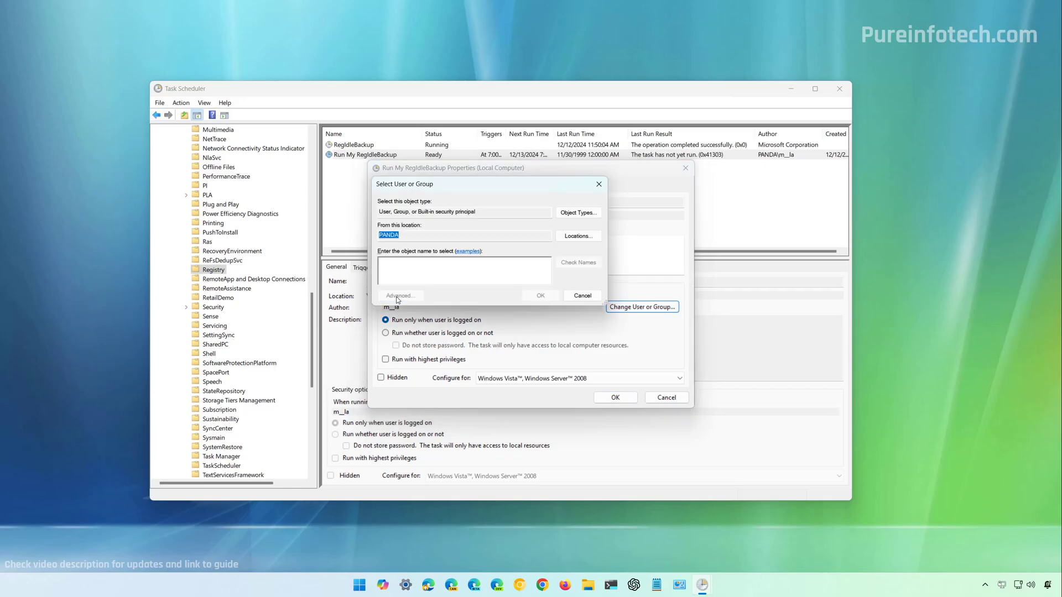
click(394, 297)
click(616, 298)
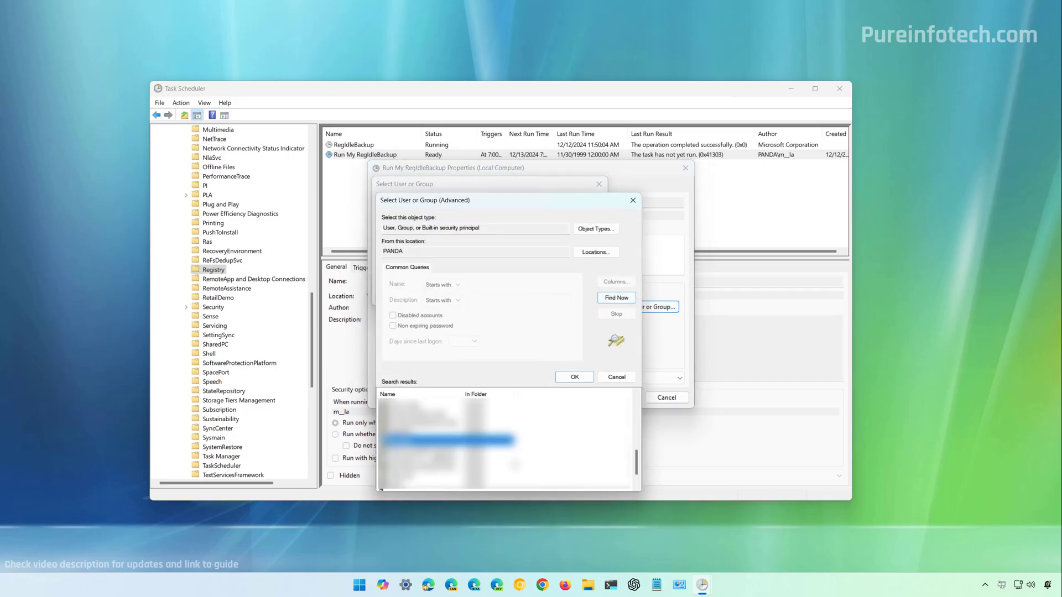
click(567, 380)
click(539, 297)
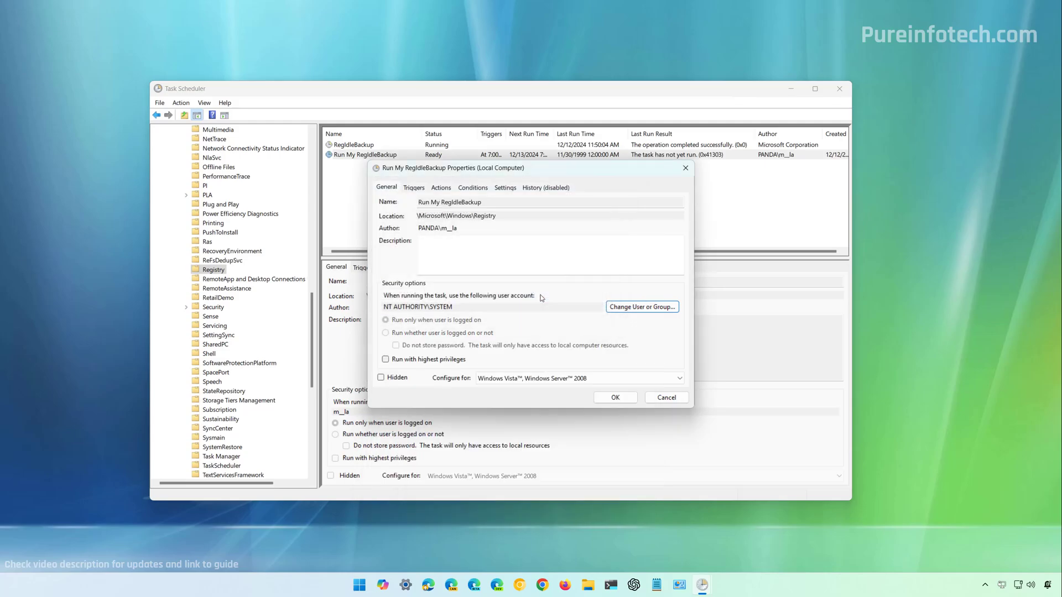
click(385, 360)
Step: Review the task's idle and power conditions, then save the properties with OK
click(481, 188)
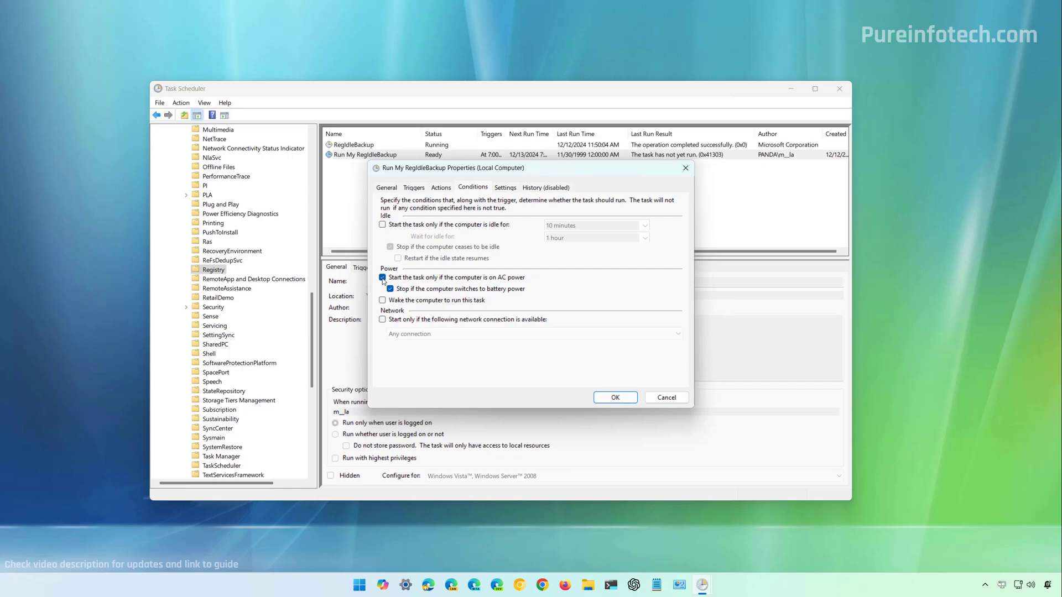
click(615, 398)
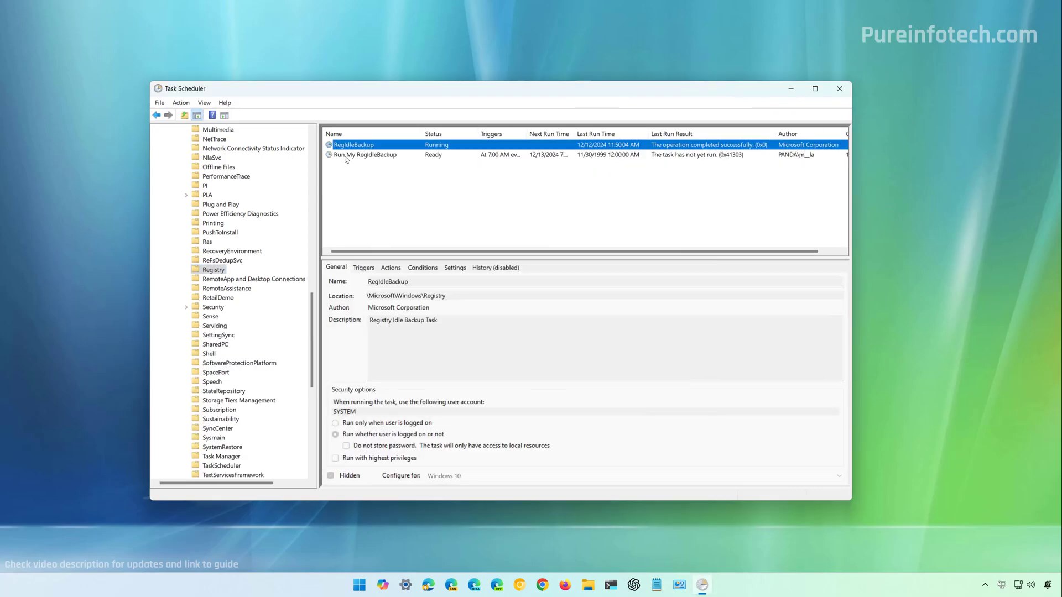
Step: Check the DEFAULT, SAM, SECURITY, SOFTWARE and SYSTEM backups in RegBack, then reselect Run My RegIdleBackup in Task Scheduler
click(346, 156)
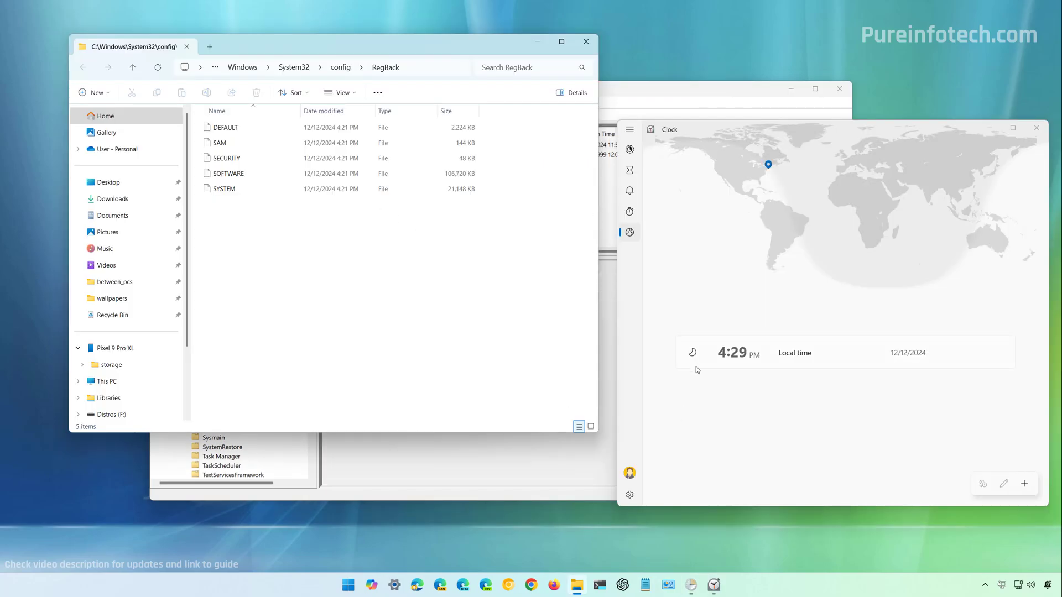
click(528, 465)
click(372, 156)
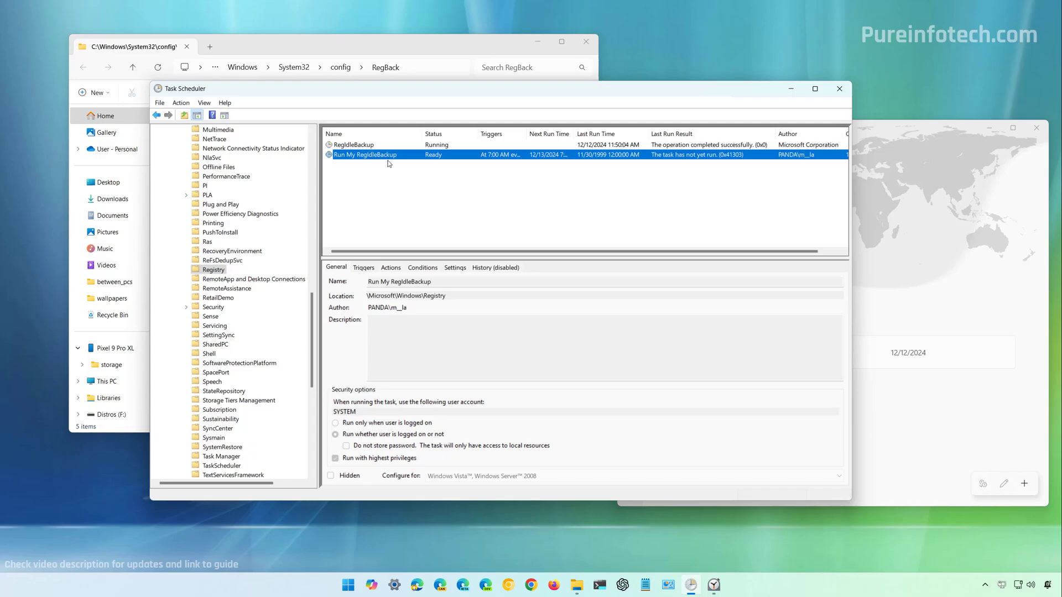
Step: Change the task's Daily trigger start time from 7:00 AM to 4:30 PM and save
double_click(390, 157)
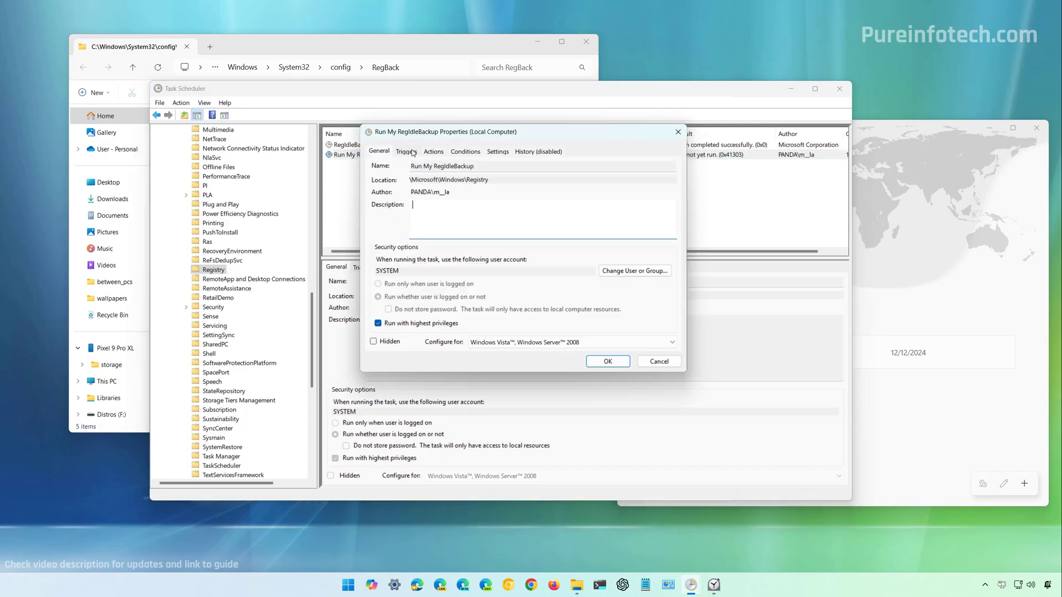
click(413, 153)
click(411, 202)
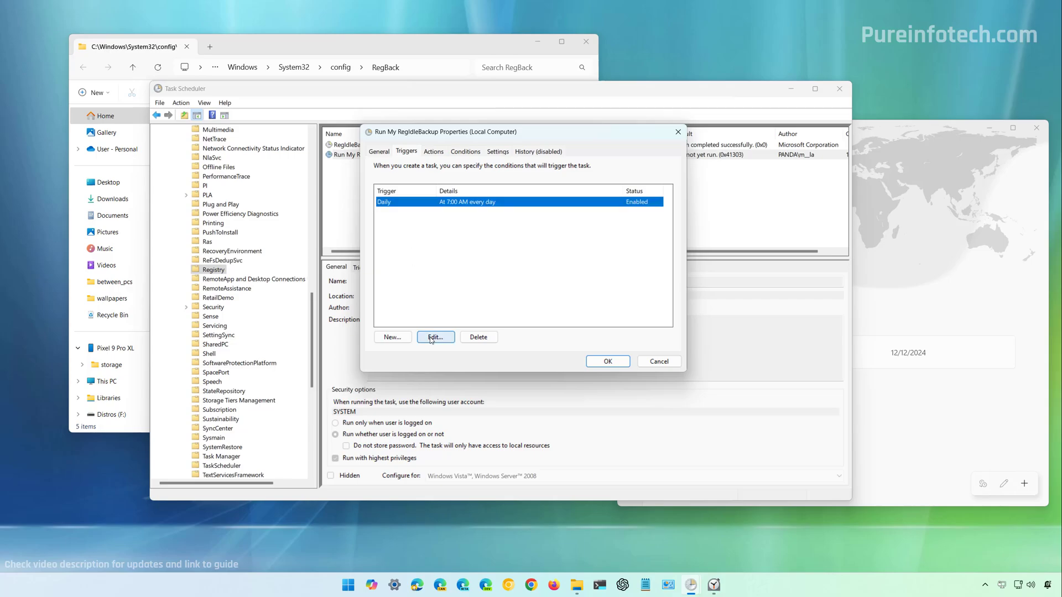
click(435, 336)
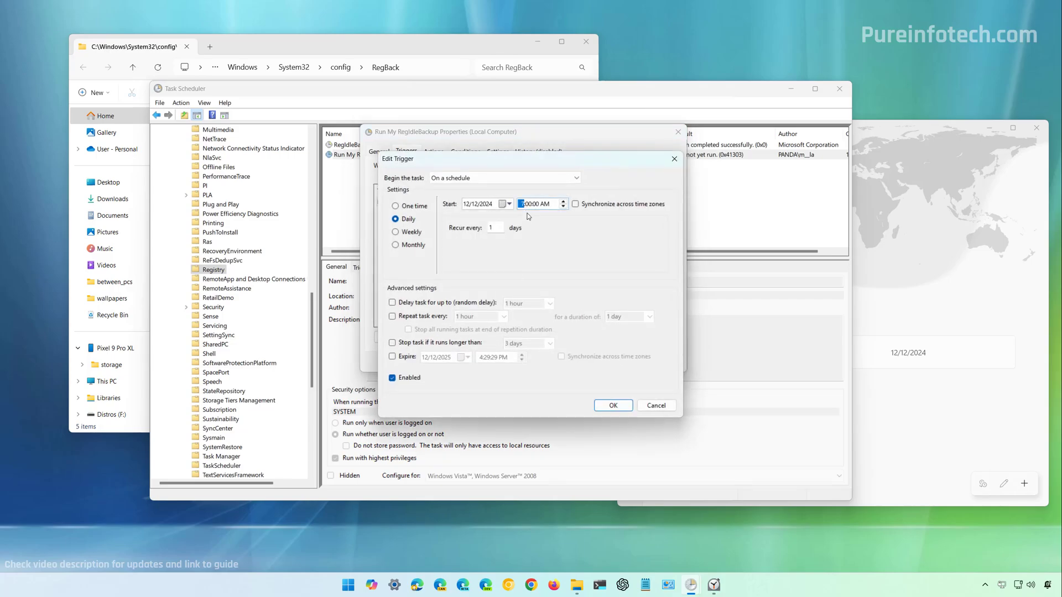
text(4:30)
key(Right)
key(Right)
key(p)
click(613, 406)
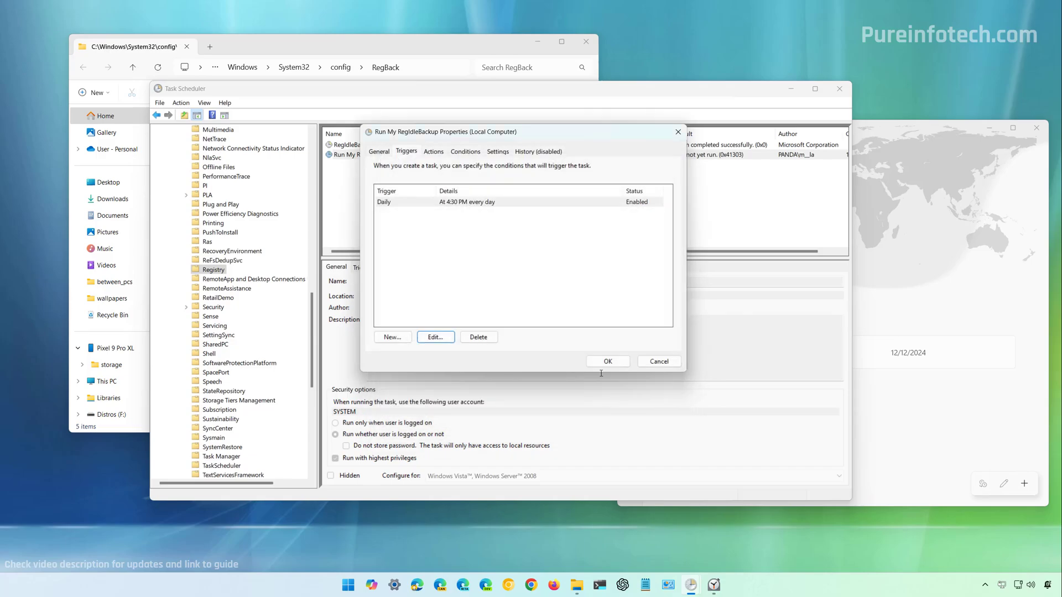
click(607, 363)
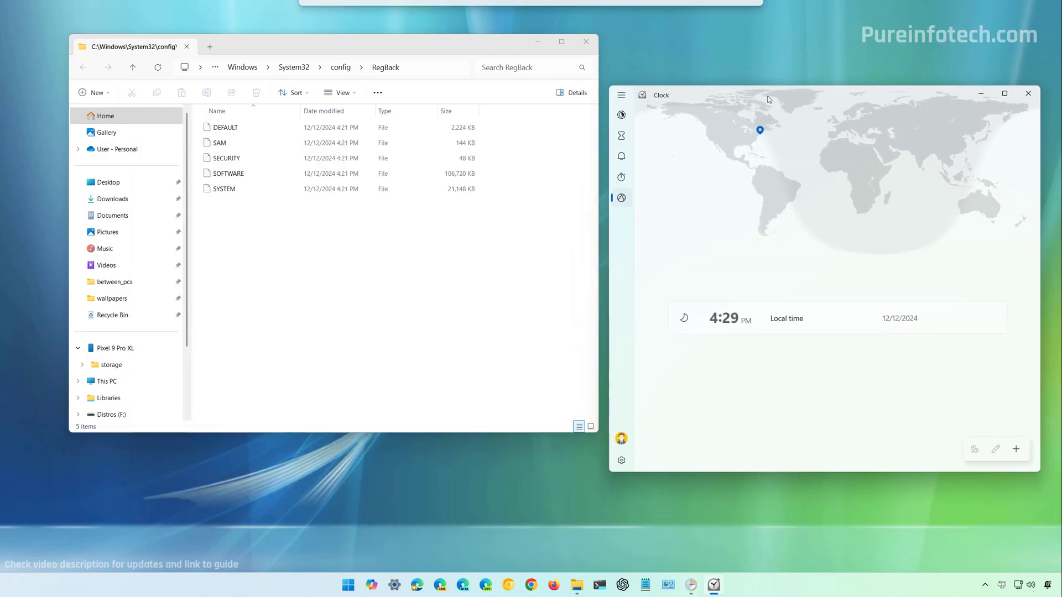